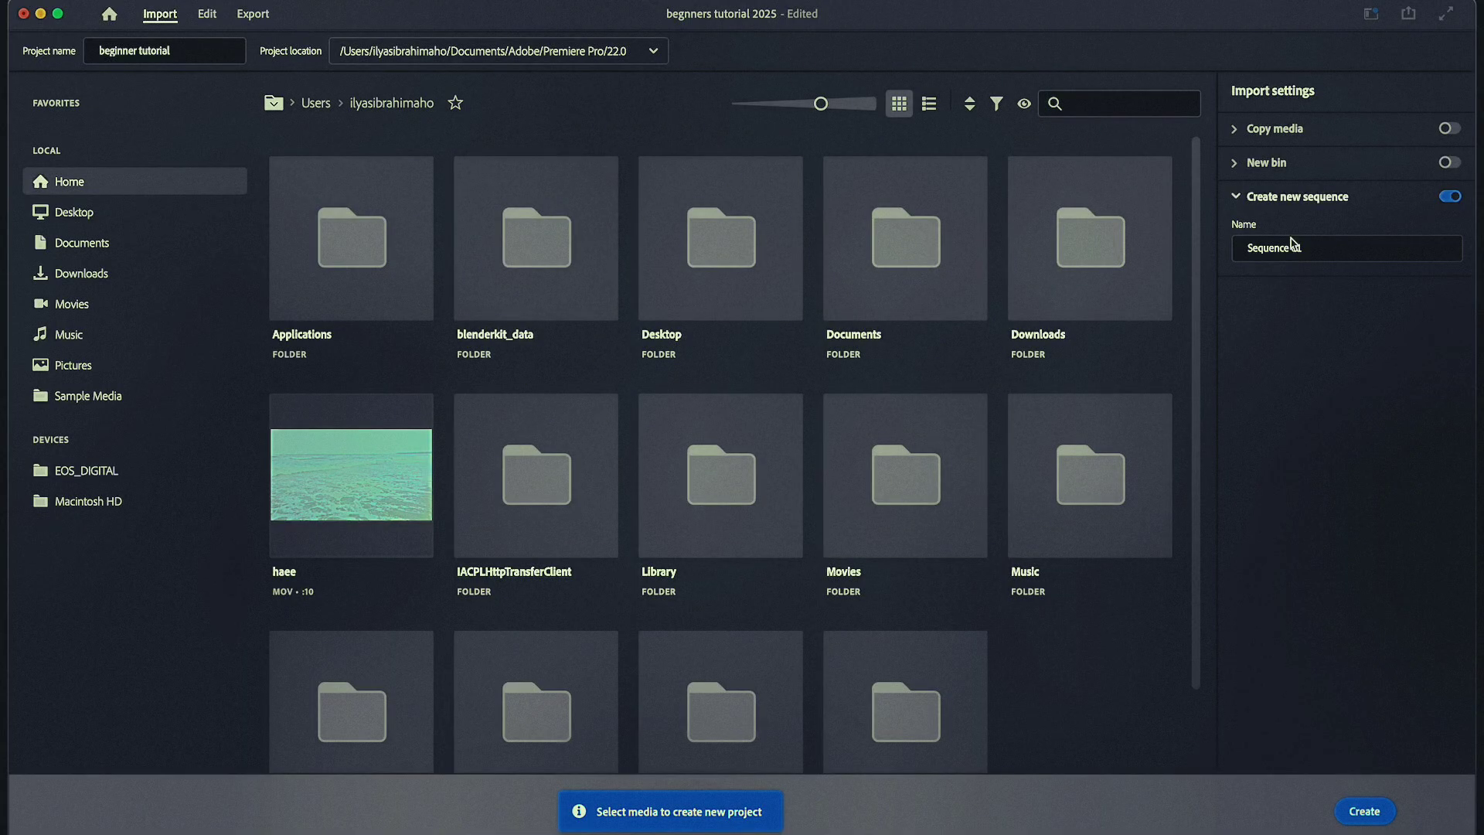
- Create the project and import the VXS25232.mp4 video into it
{"action": "left_click", "coordinate": [1371, 818]}
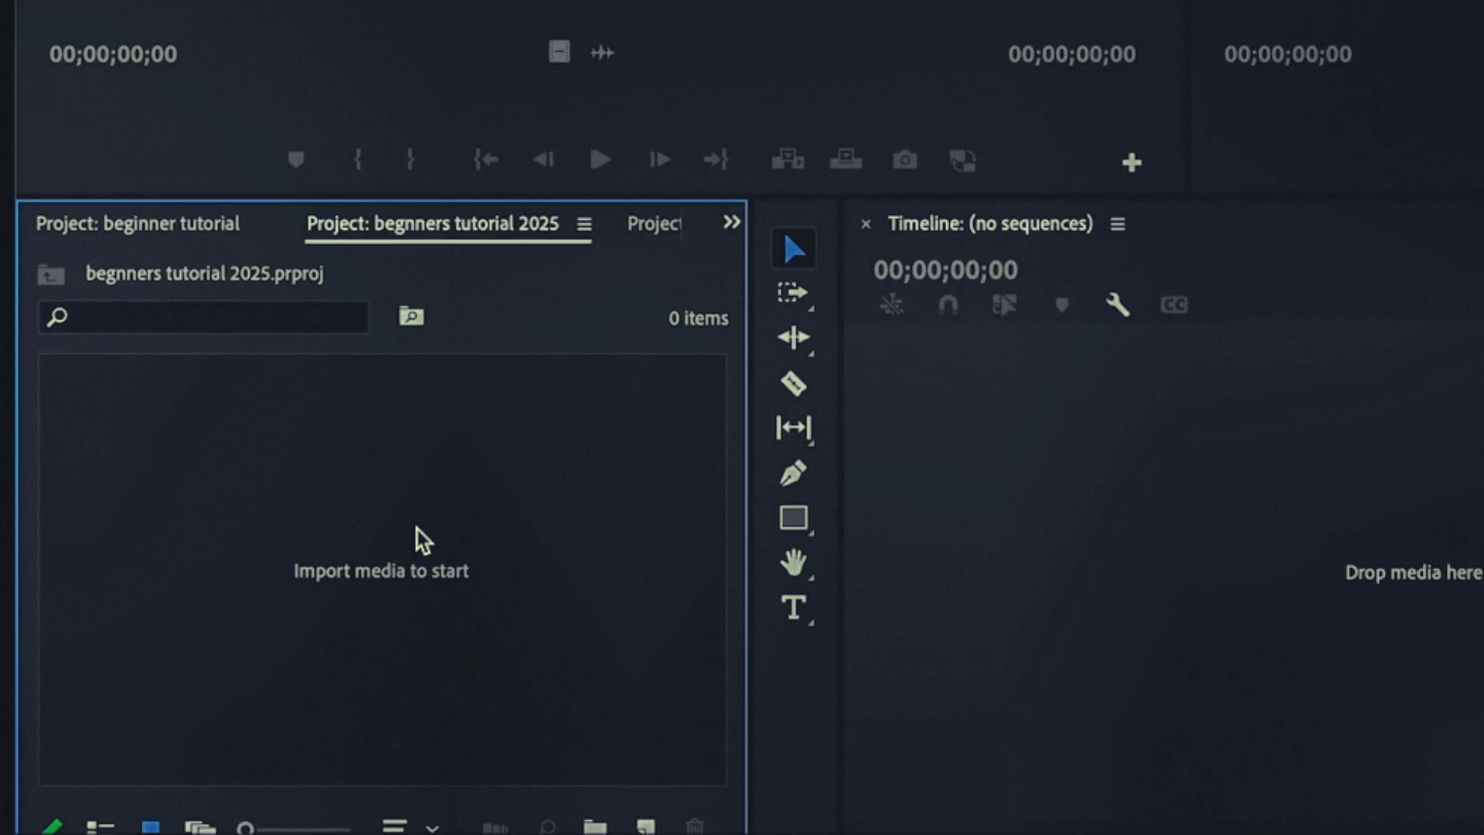
{"action": "double_click", "coordinate": [276, 718]}
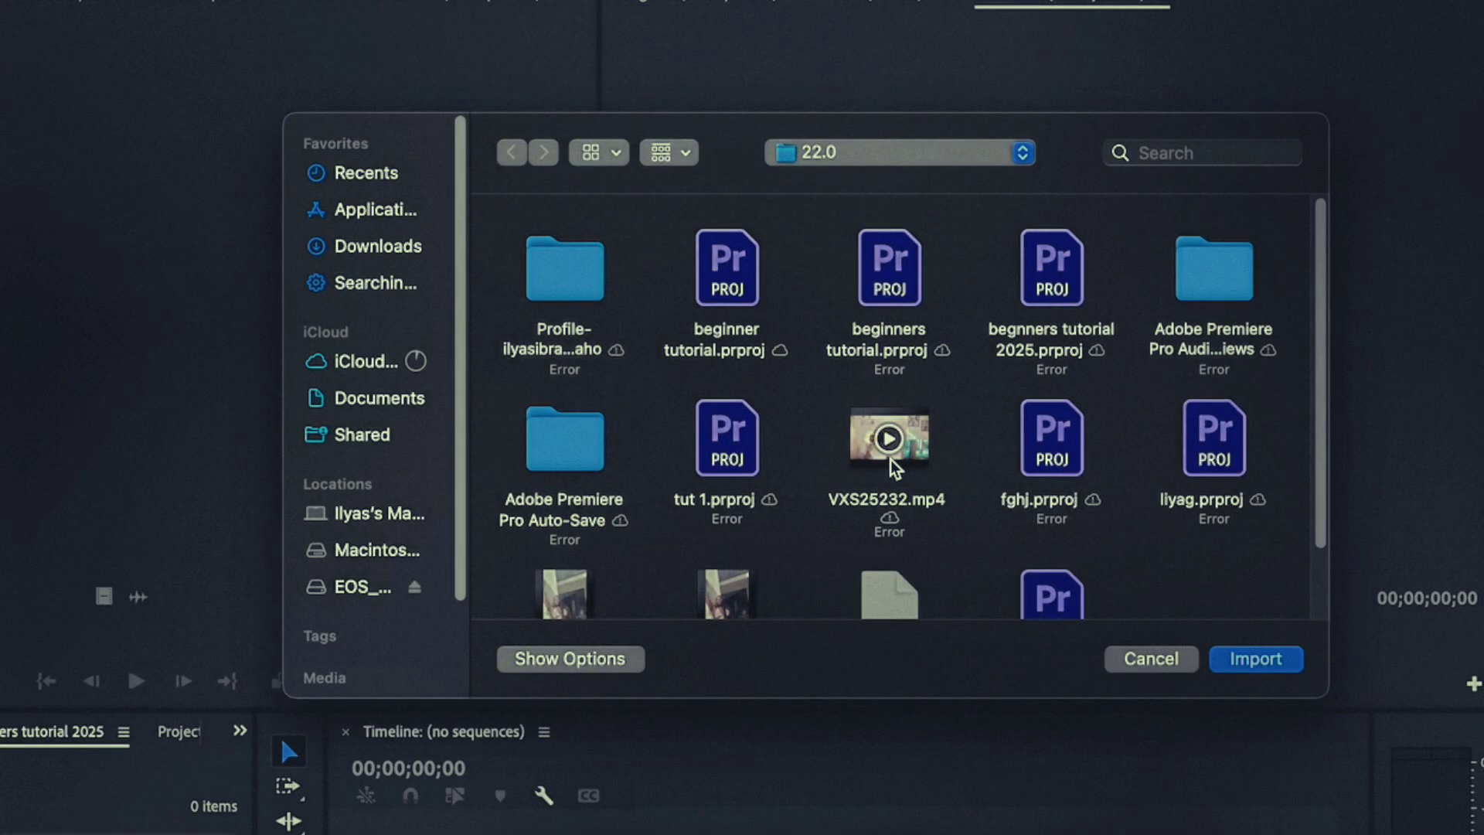
{"action": "left_click", "coordinate": [918, 451]}
{"action": "left_click", "coordinate": [1255, 658]}
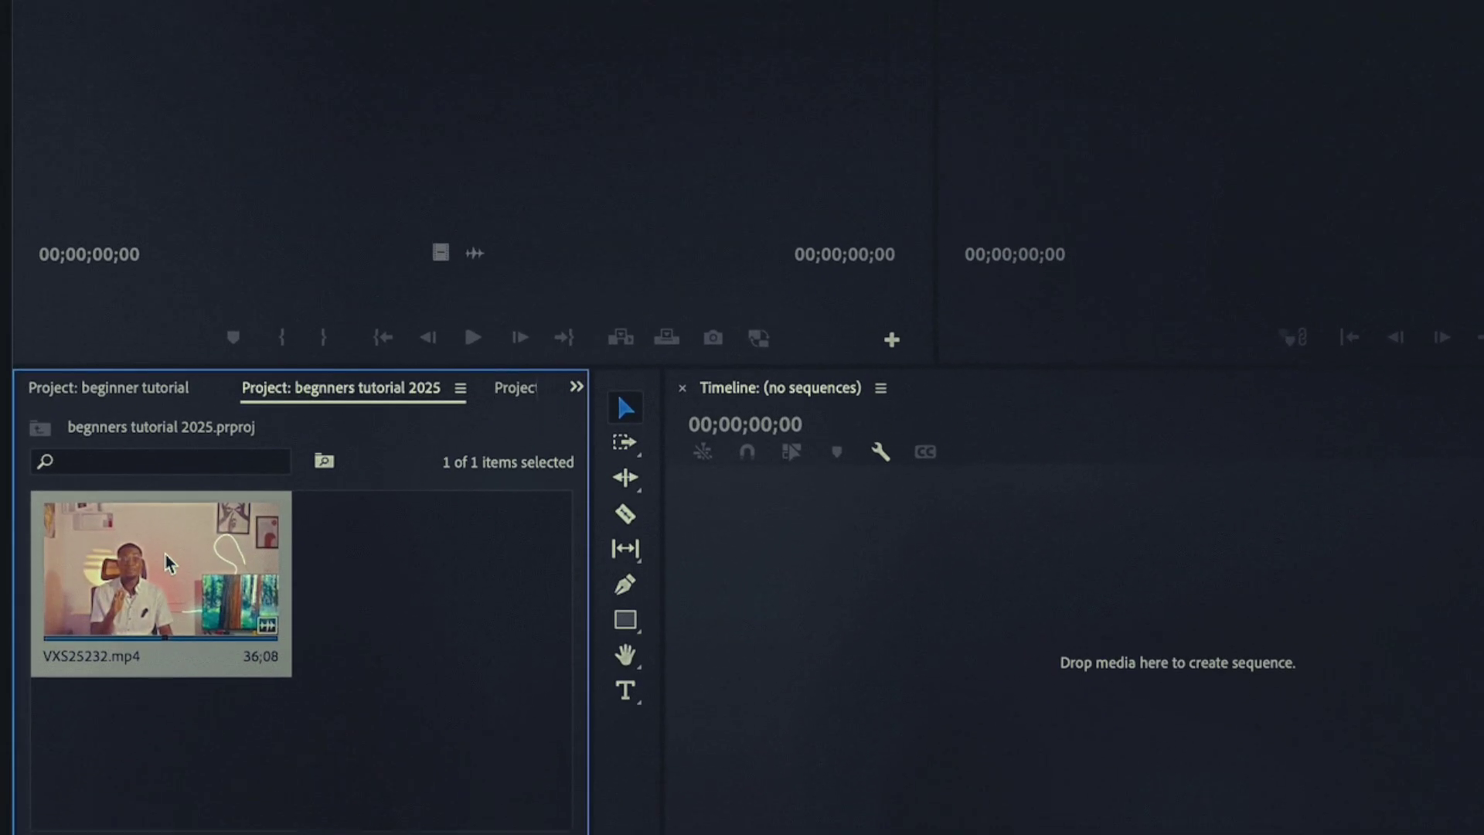
- Open VXS25232.mp4 in the source monitor and mark In at 00;00;10;21 and Out at 00;00;24;15
{"action": "double_click", "coordinate": [23, 718]}
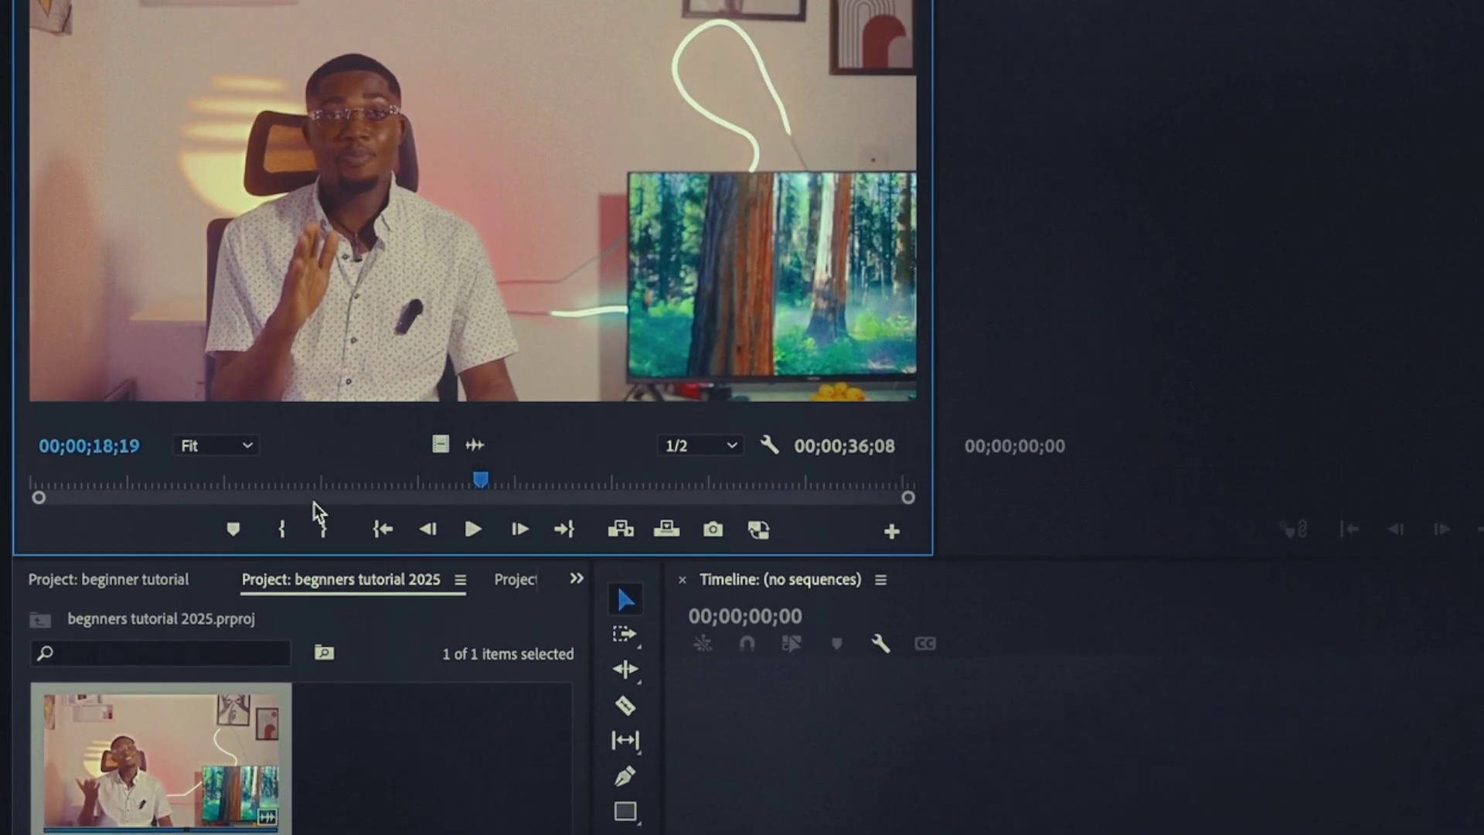
{"action": "mouse_move", "coordinate": [288, 484]}
{"action": "left_mouse_down"}
{"action": "mouse_move", "coordinate": [249, 482]}
{"action": "mouse_move", "coordinate": [294, 480]}
{"action": "left_mouse_up"}
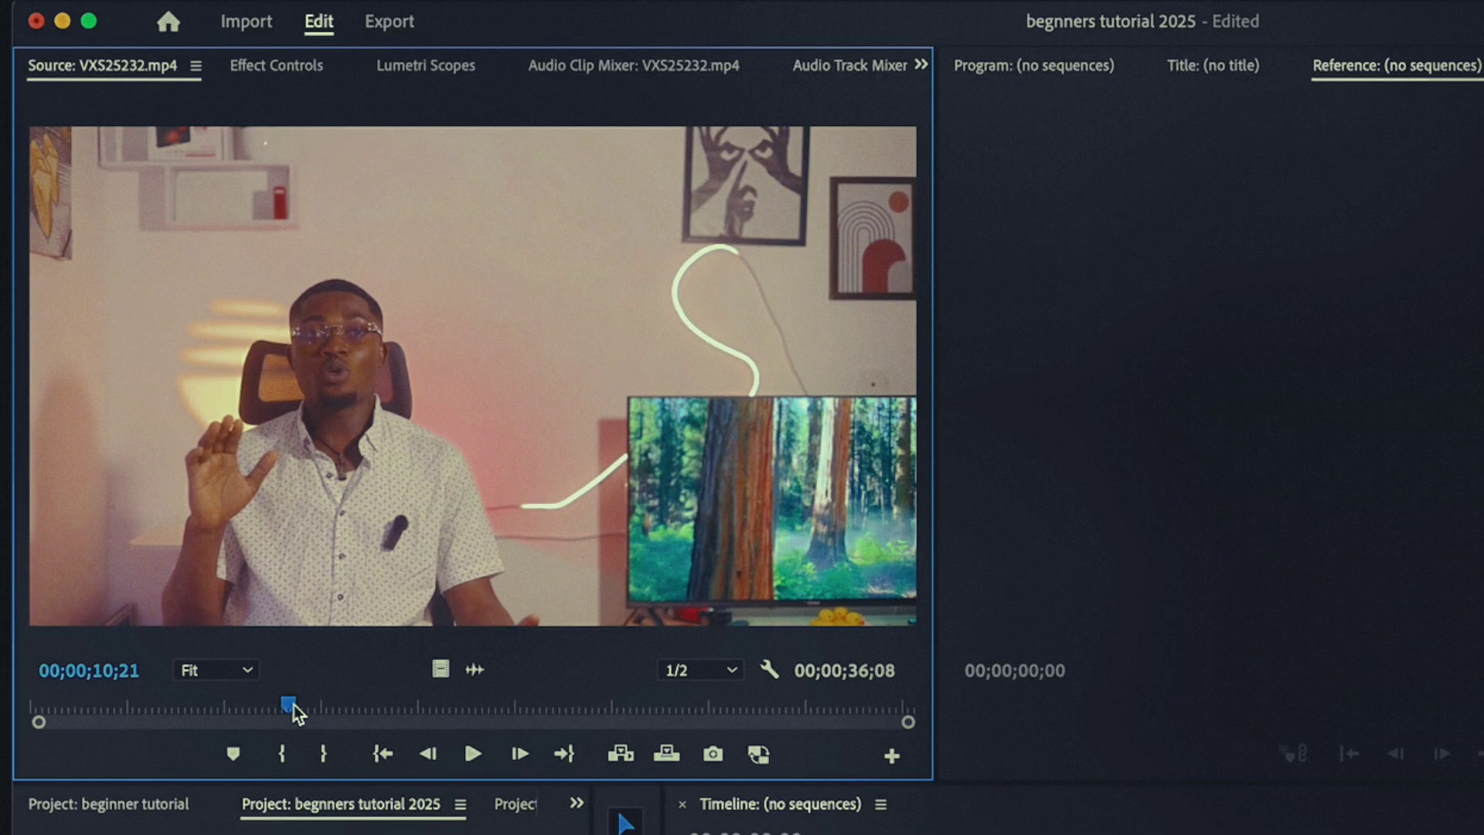
{"action": "left_click", "coordinate": [282, 754]}
{"action": "left_click_drag", "start_coordinate": [294, 717], "coordinate": [628, 715]}
{"action": "left_click", "coordinate": [340, 753]}
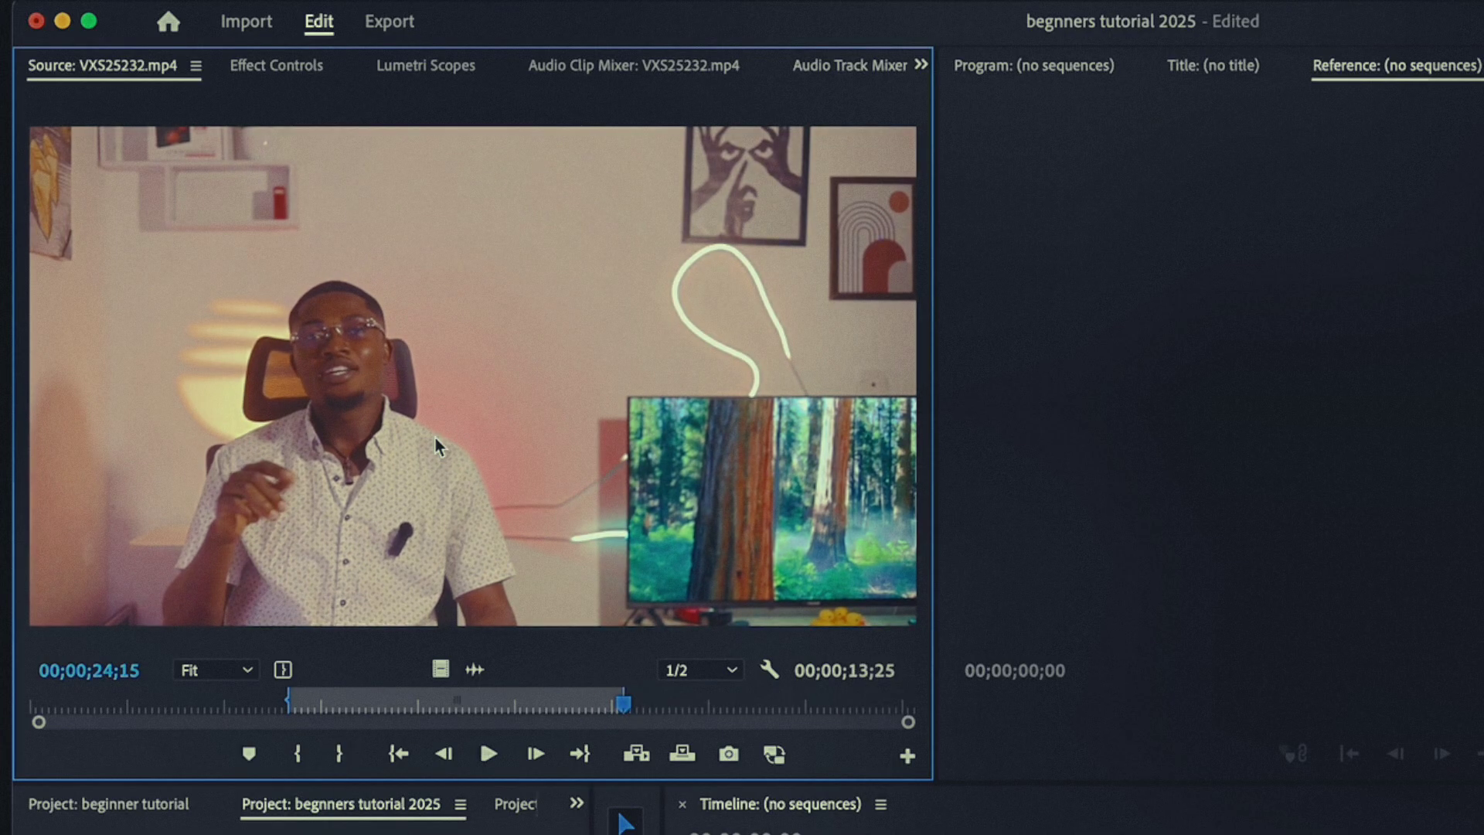
- Place the marked clip range on the empty timeline and cut it in two with the Razor tool at about 00;00;06;09
{"action": "left_click_drag", "start_coordinate": [457, 331], "coordinate": [796, 813]}
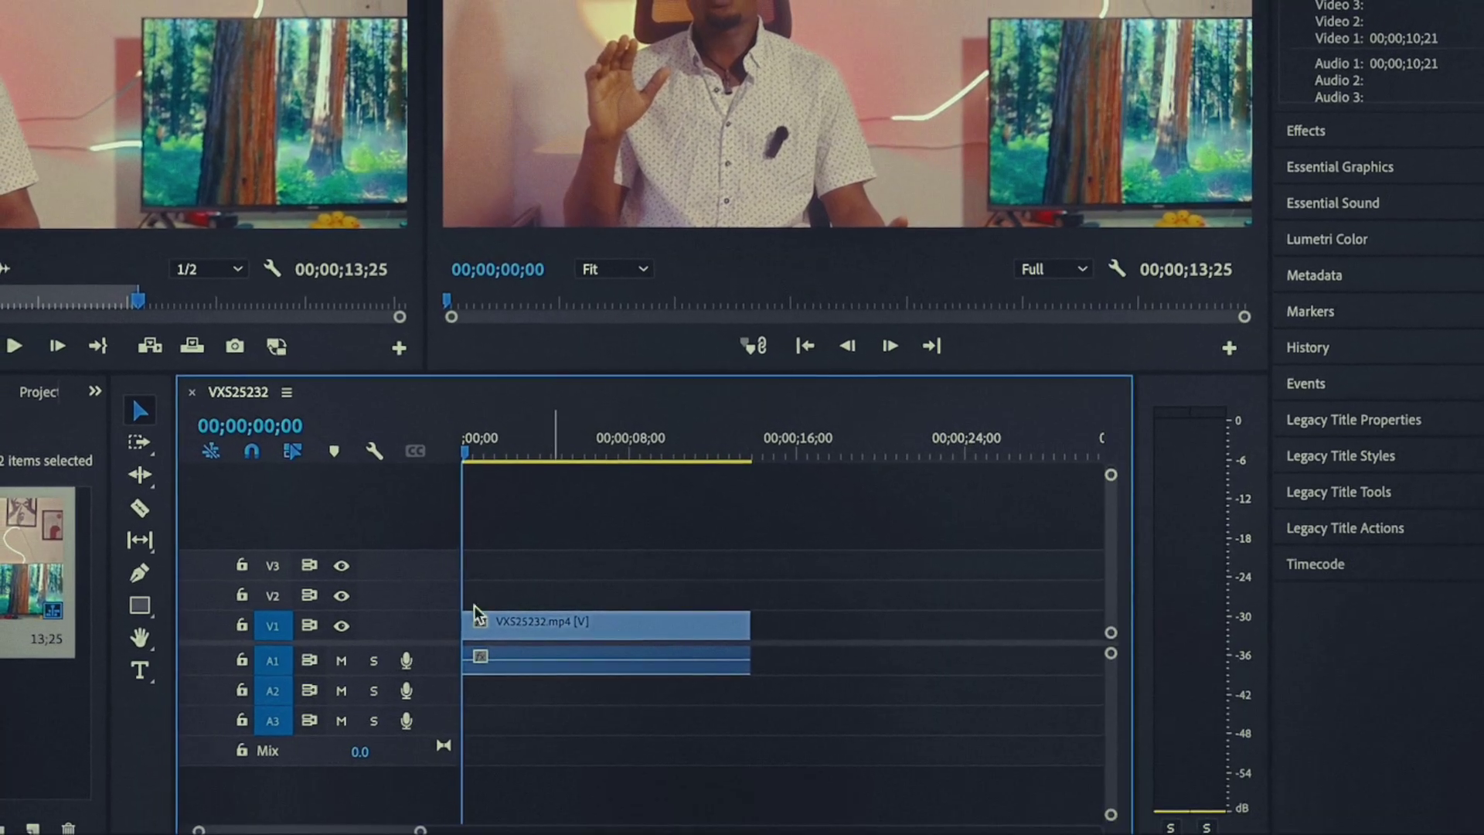
{"action": "left_click", "coordinate": [144, 506]}
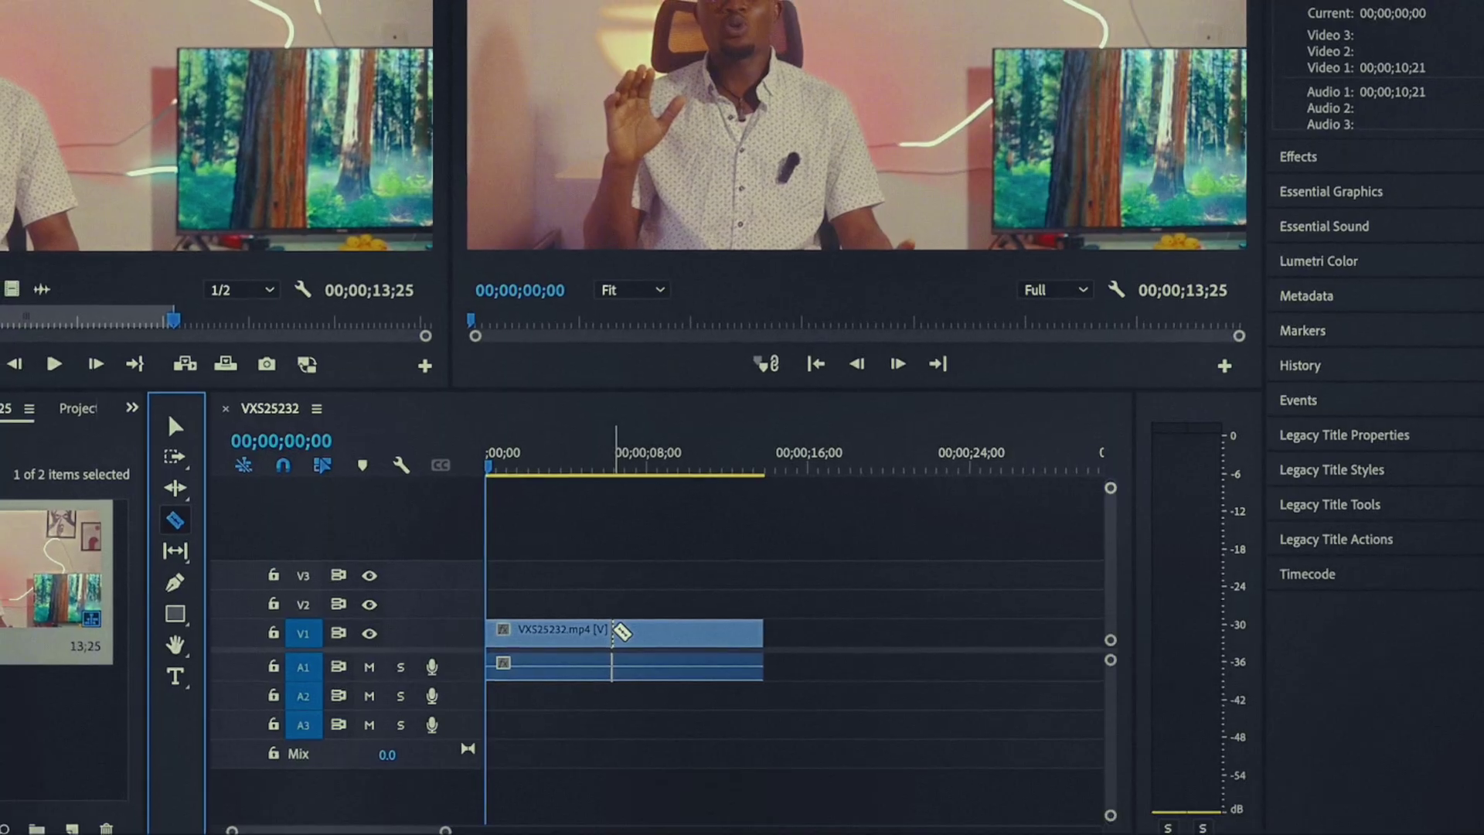
{"action": "left_click", "coordinate": [616, 634]}
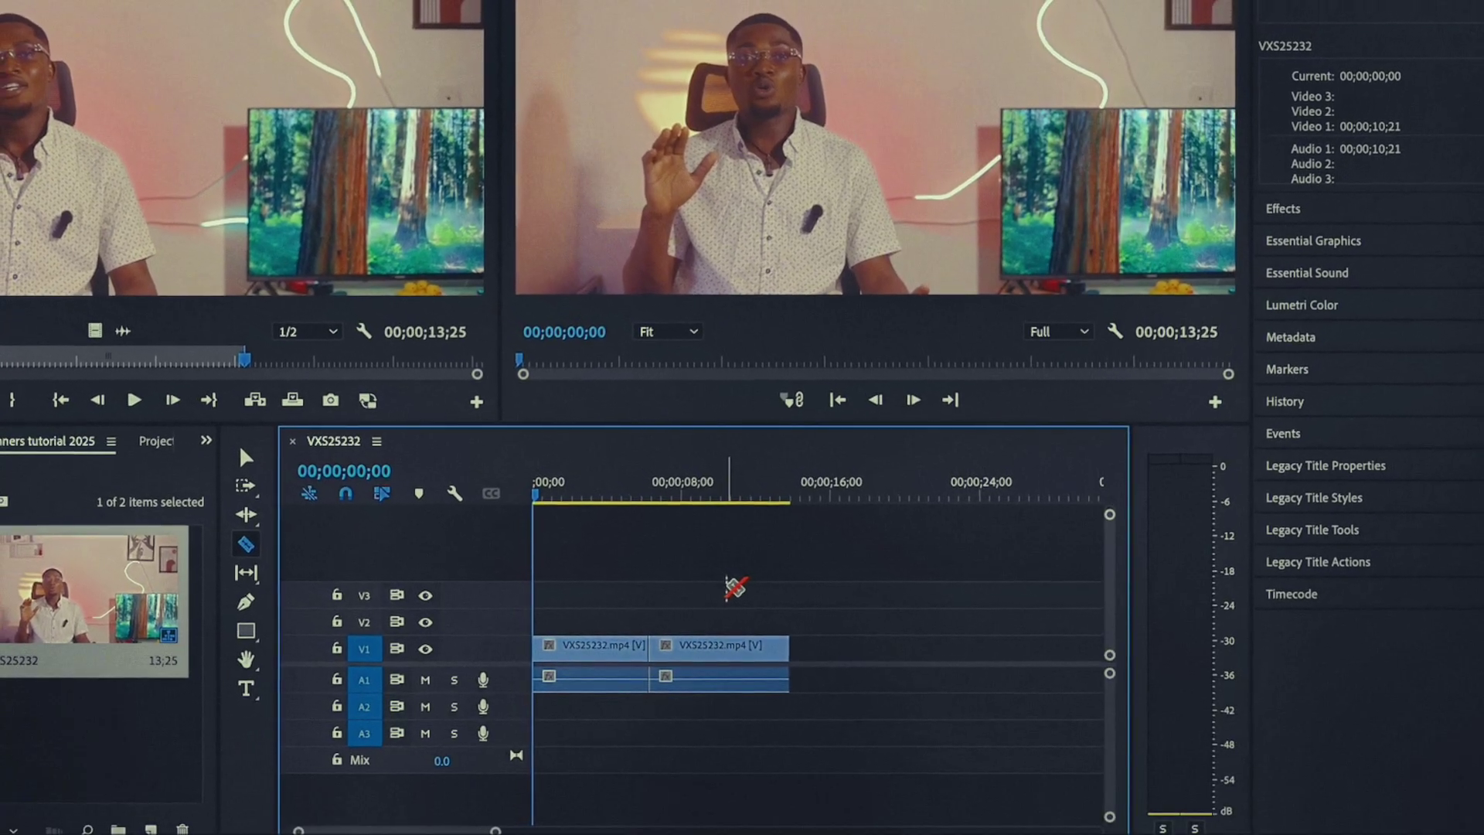
- Move the second clip segment with the Selection tool onto video track V2, starting where the first segment ends
{"action": "left_click", "coordinate": [250, 460]}
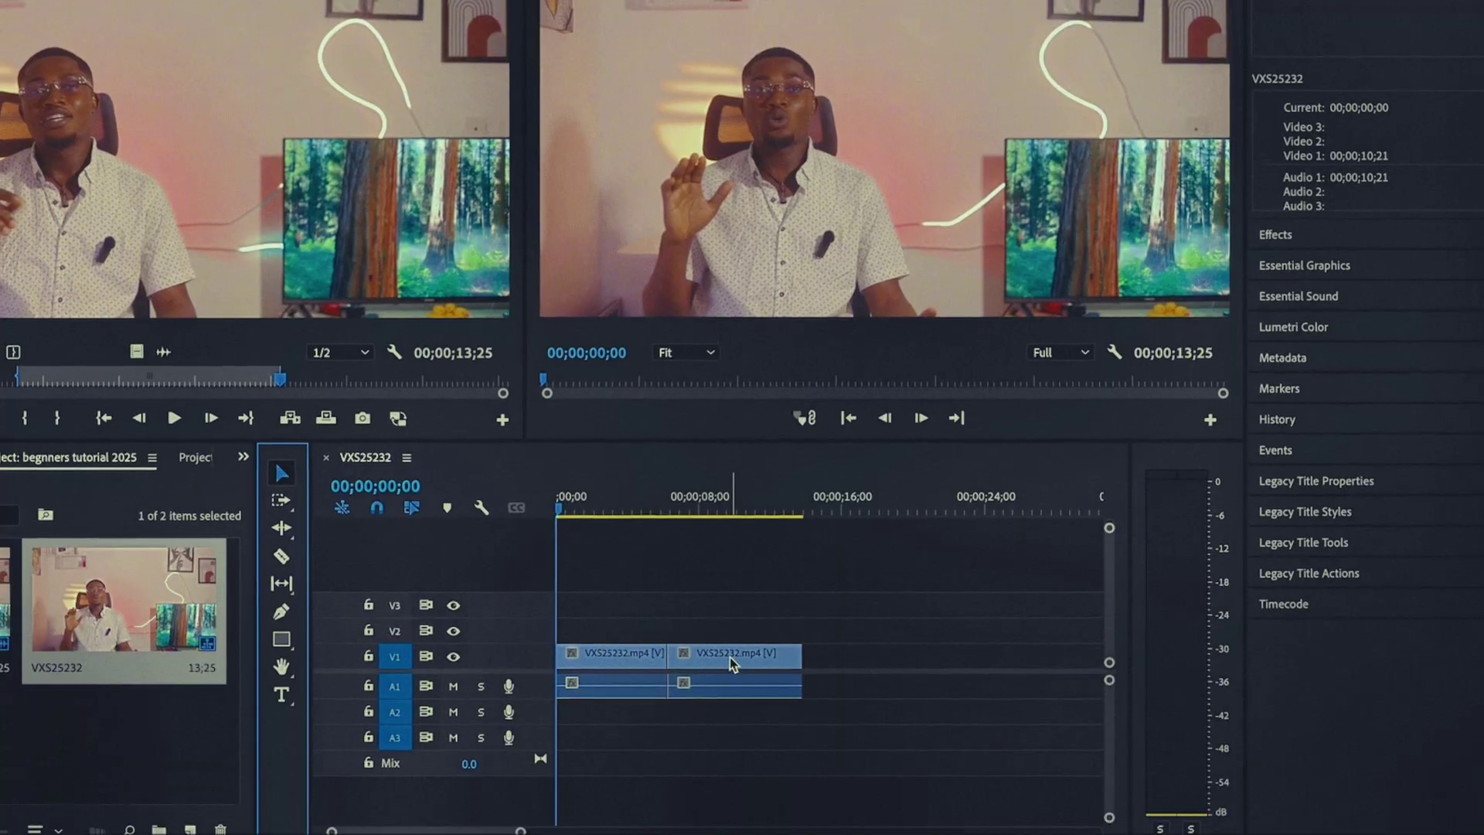
{"action": "left_click_drag", "start_coordinate": [731, 657], "coordinate": [912, 677]}
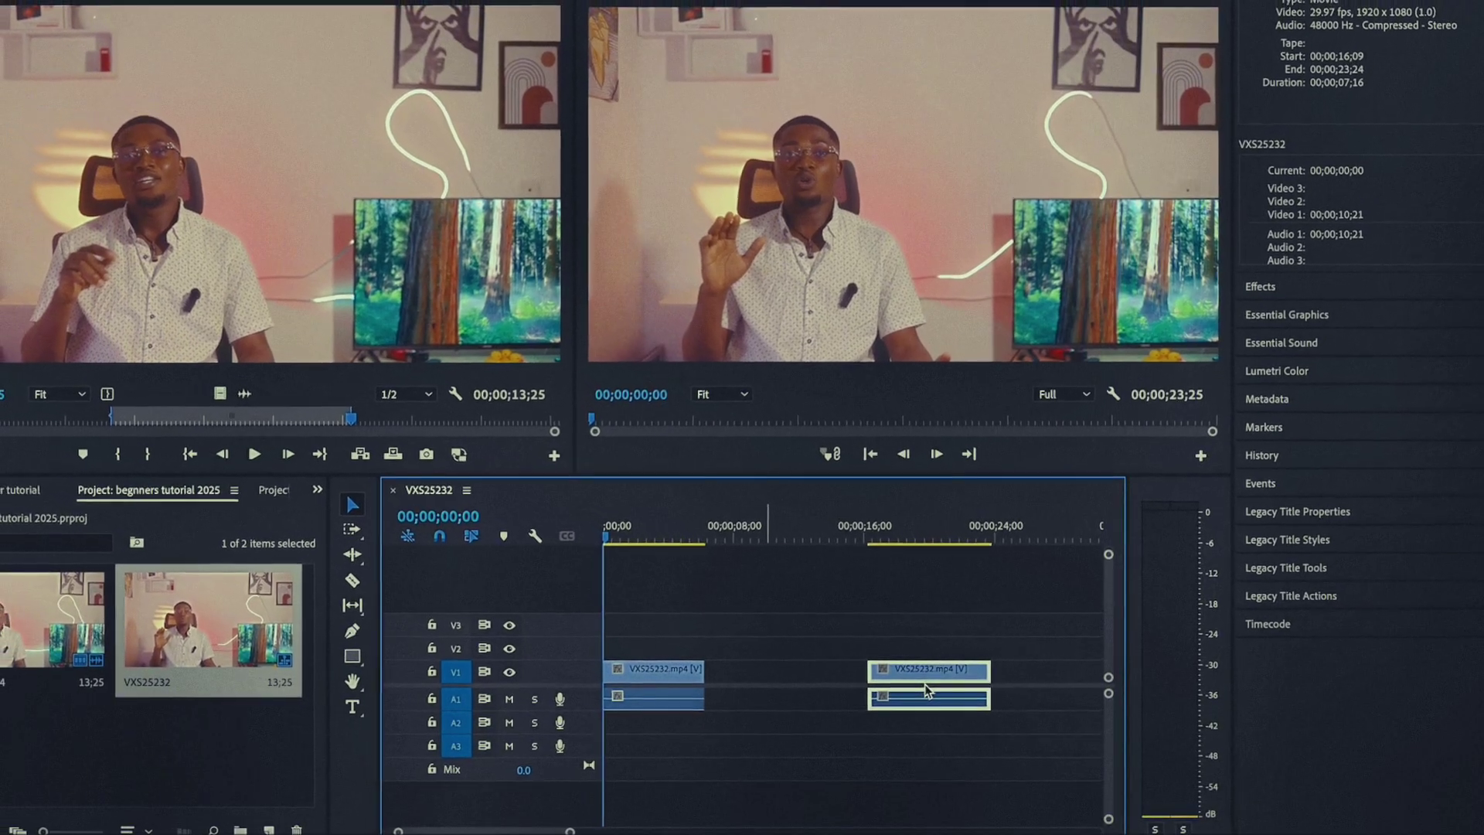
{"action": "left_click_drag", "start_coordinate": [915, 670], "coordinate": [747, 645]}
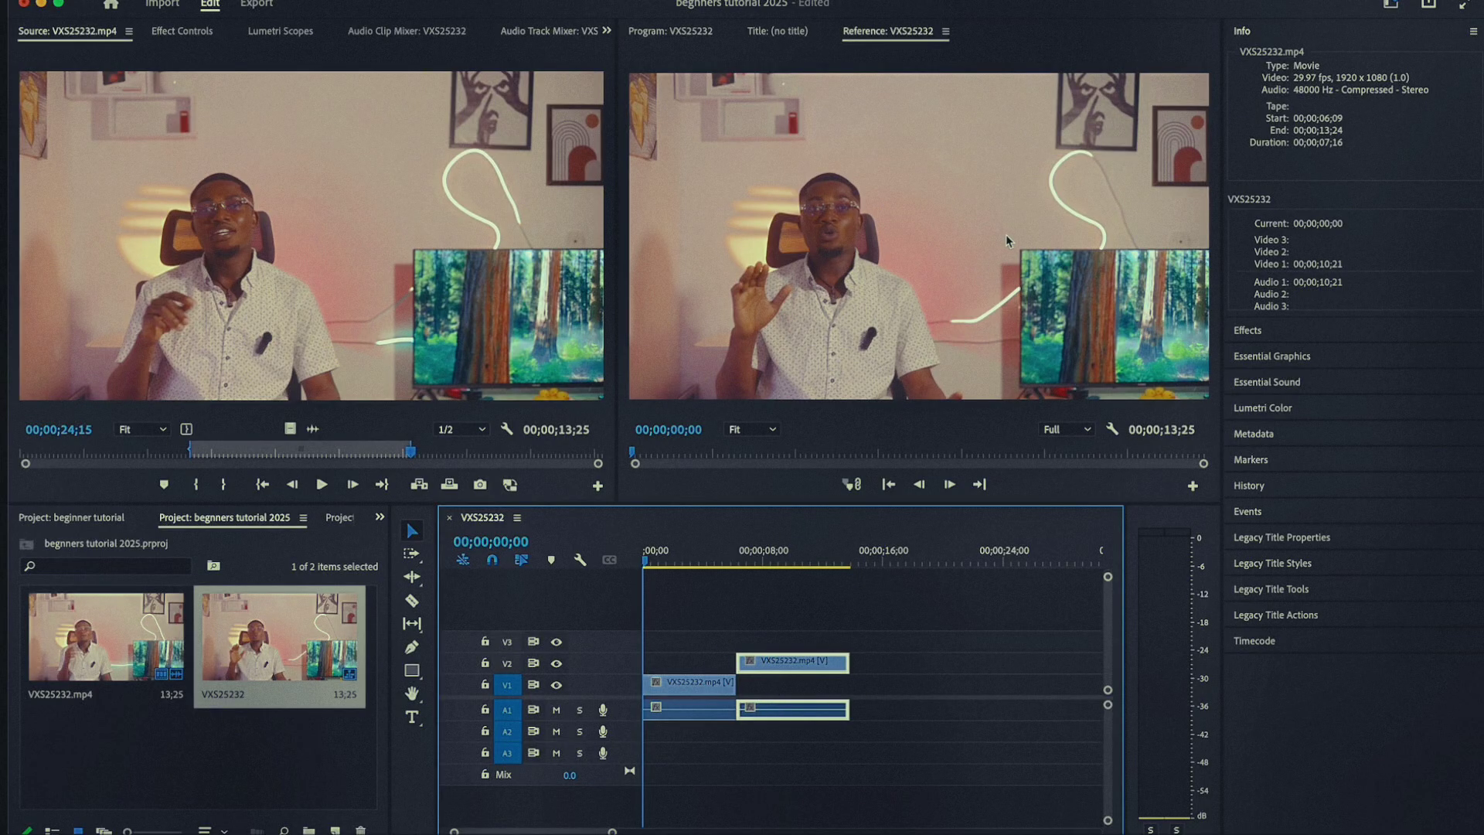
- Show the list of available effect categories
{"action": "left_click", "coordinate": [1248, 331]}
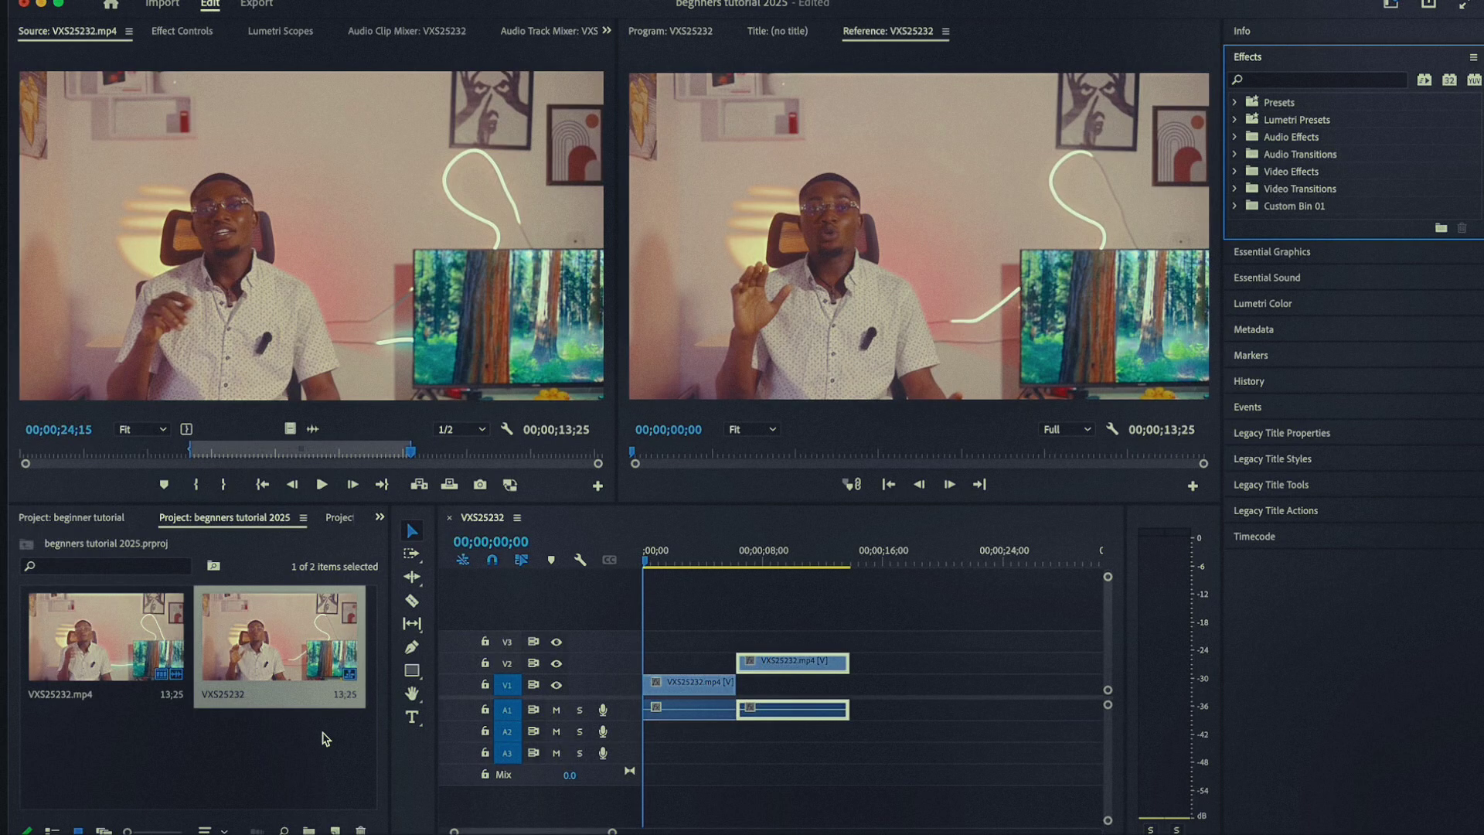
{"action": "double_click", "coordinate": [220, 758]}
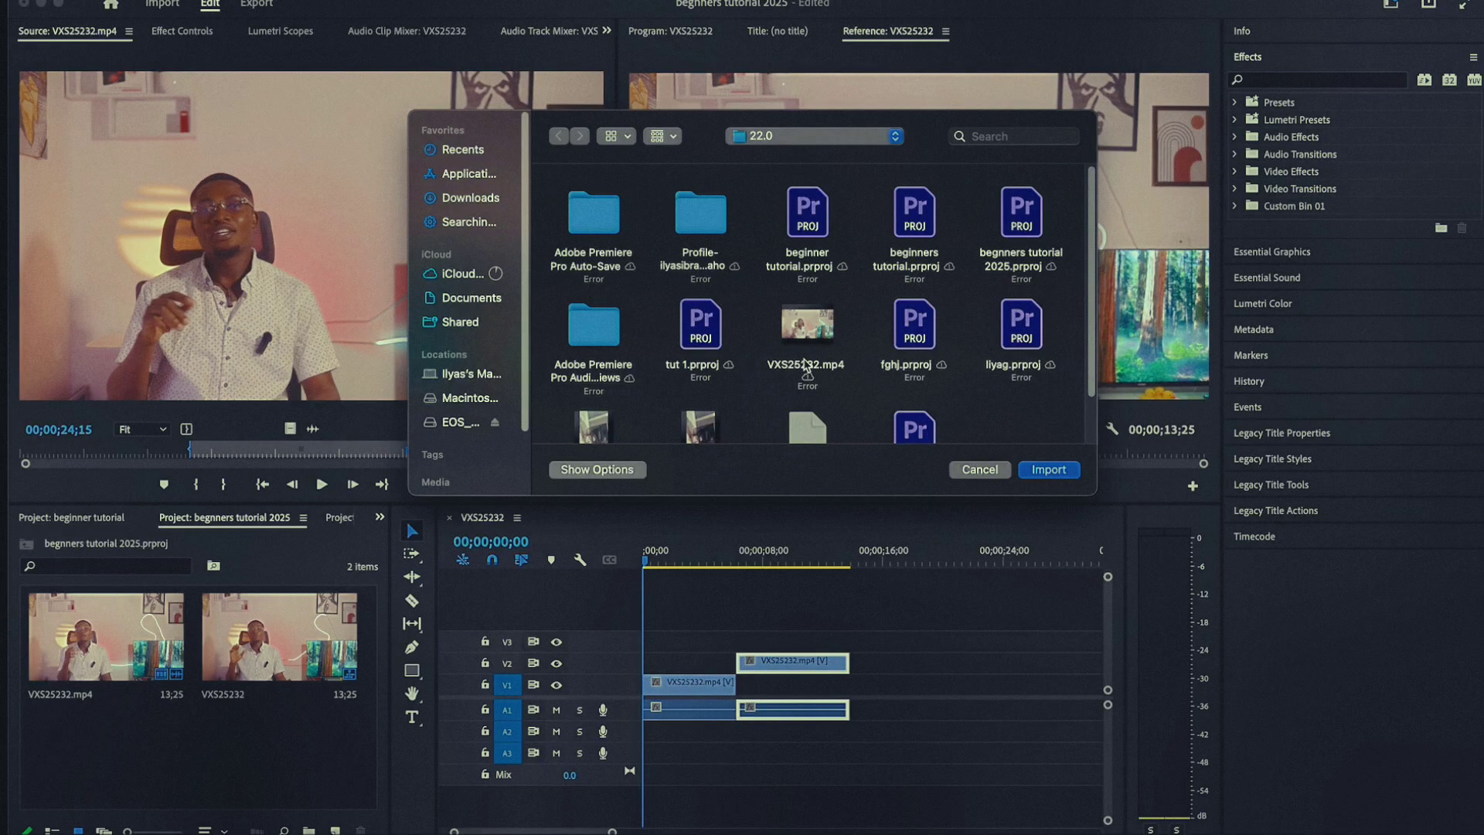
{"action": "scroll", "coordinate": [807, 364], "scroll_direction": "down", "scroll_amount": 2}
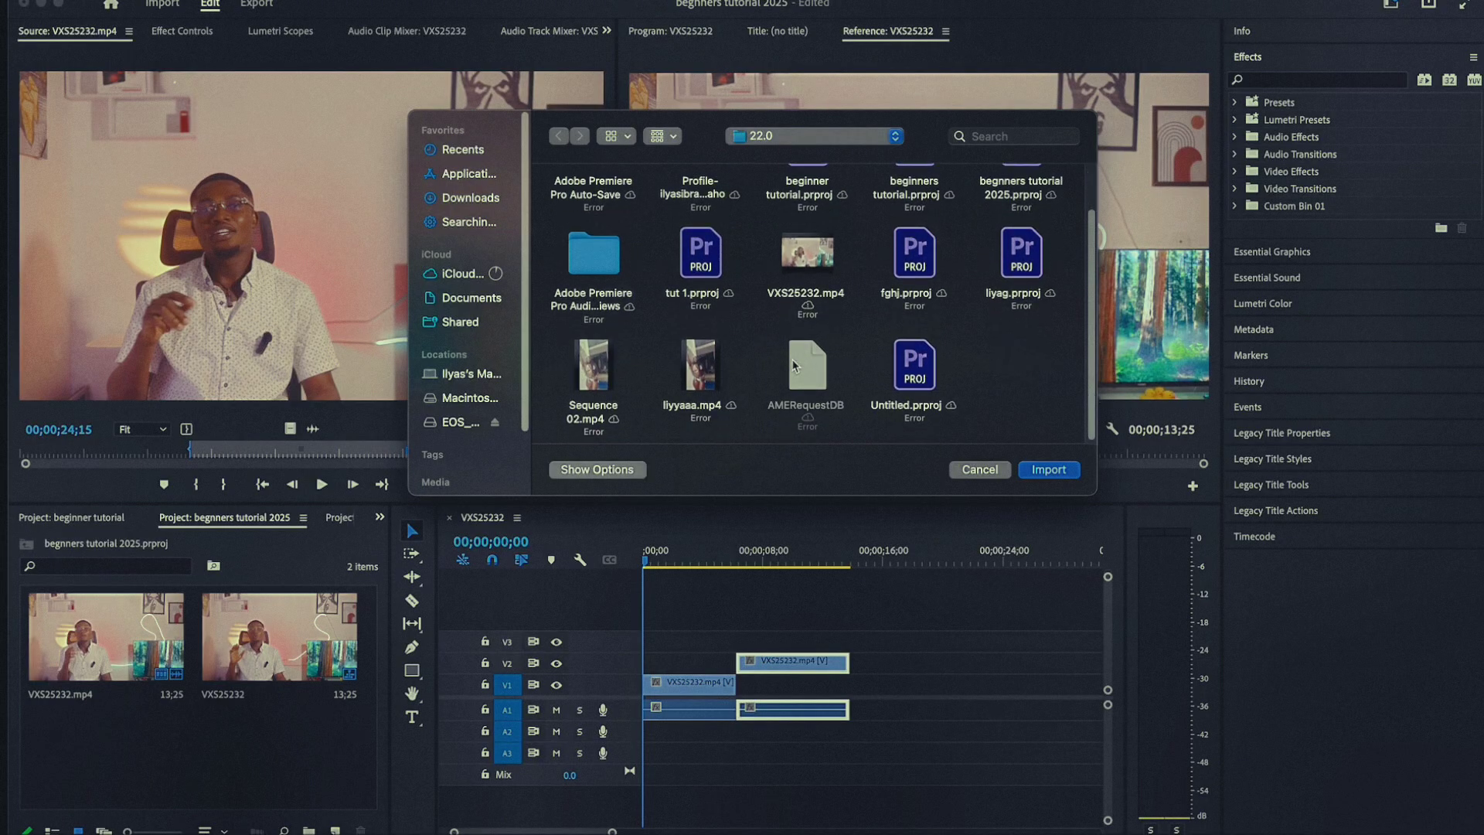
{"action": "left_click", "coordinate": [830, 265]}
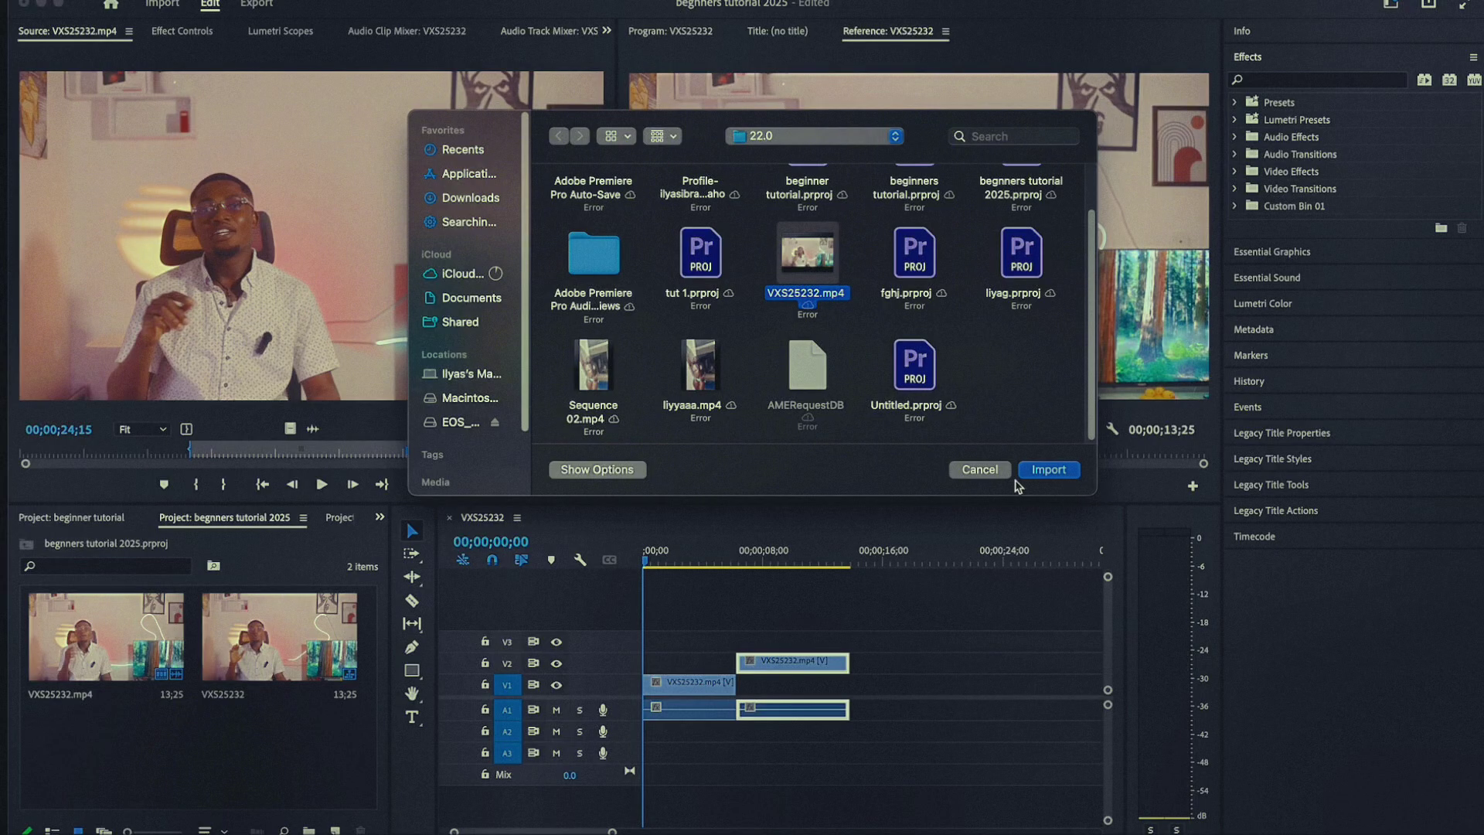
{"action": "left_click", "coordinate": [966, 469]}
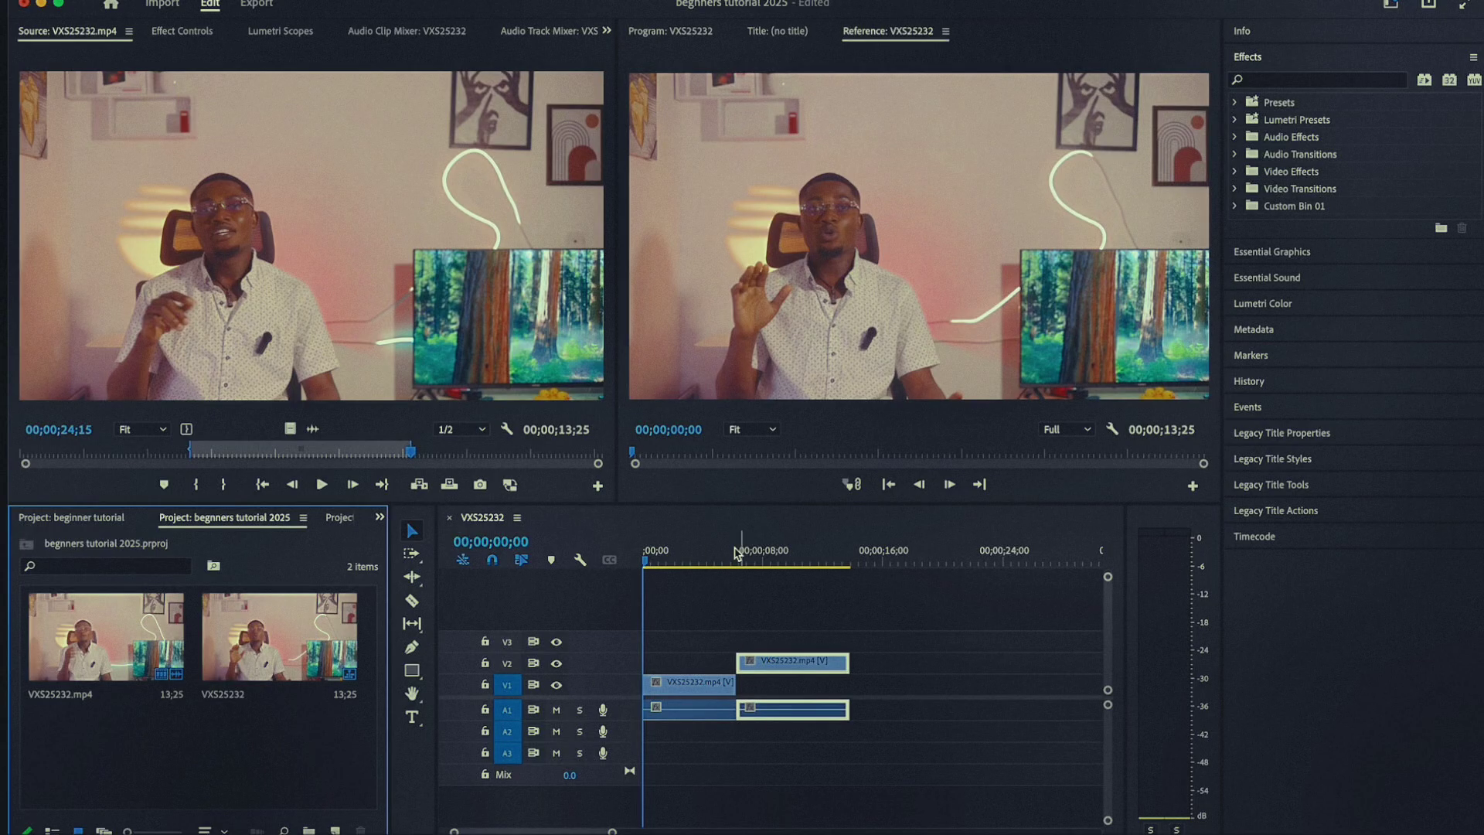
- Preview the sequence around the five-second mark and move the playhead back to 00;00;00;15
{"action": "left_click", "coordinate": [705, 559]}
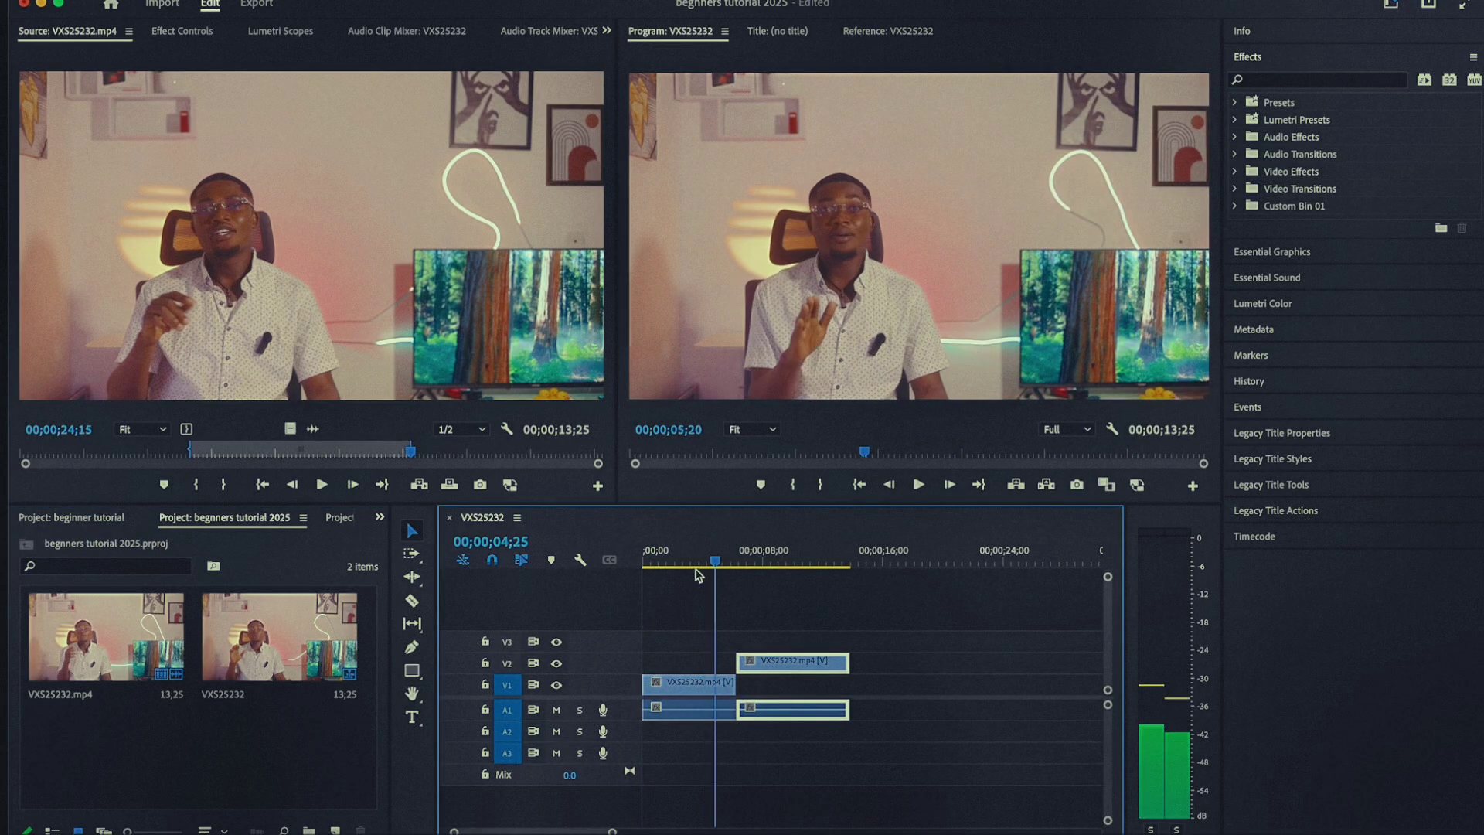
{"action": "left_click", "coordinate": [651, 560]}
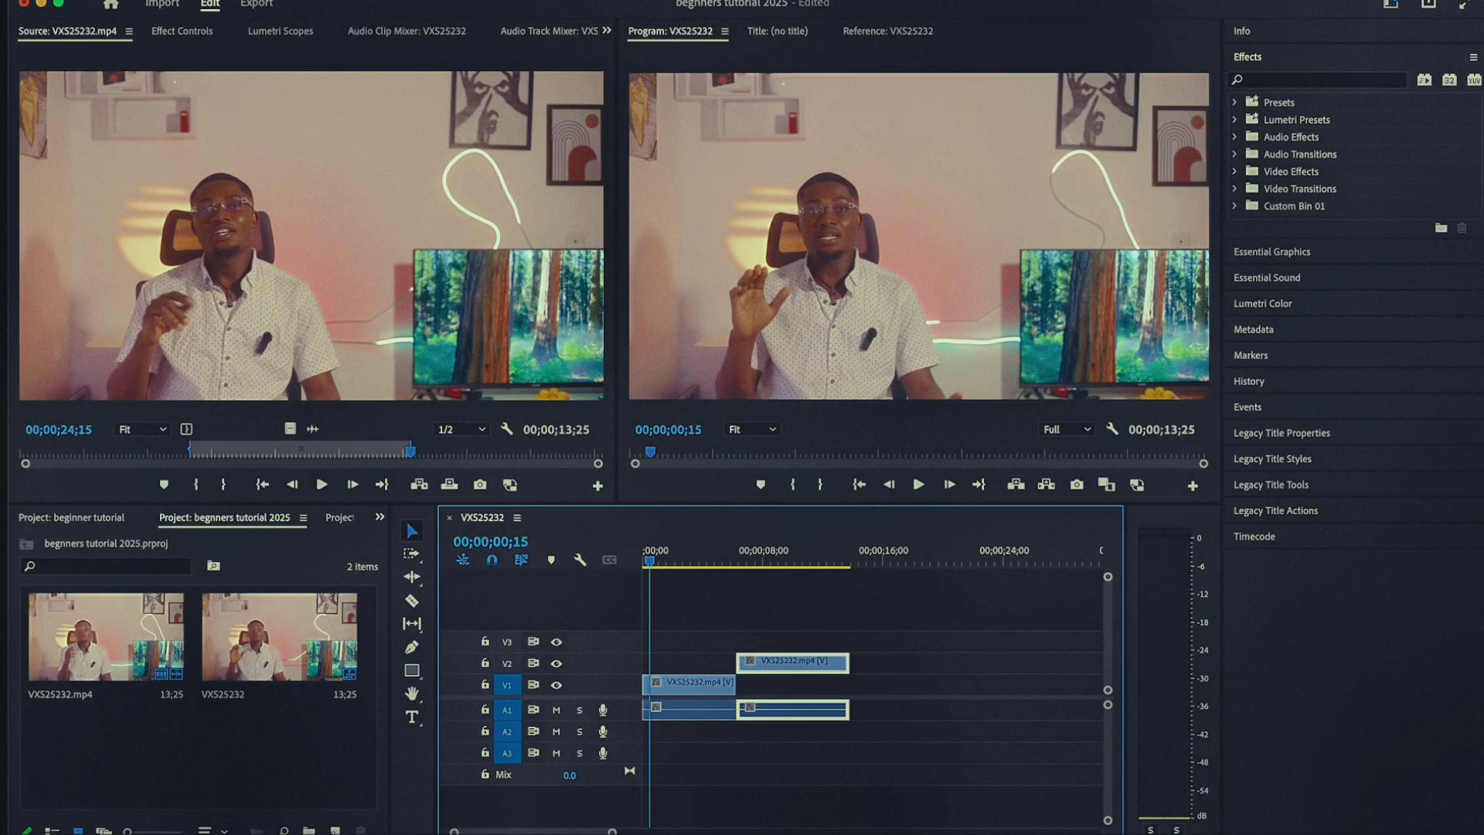
- Open the media export settings for the sequence and name the output file gdsfdb
{"action": "left_click", "coordinate": [185, 1]}
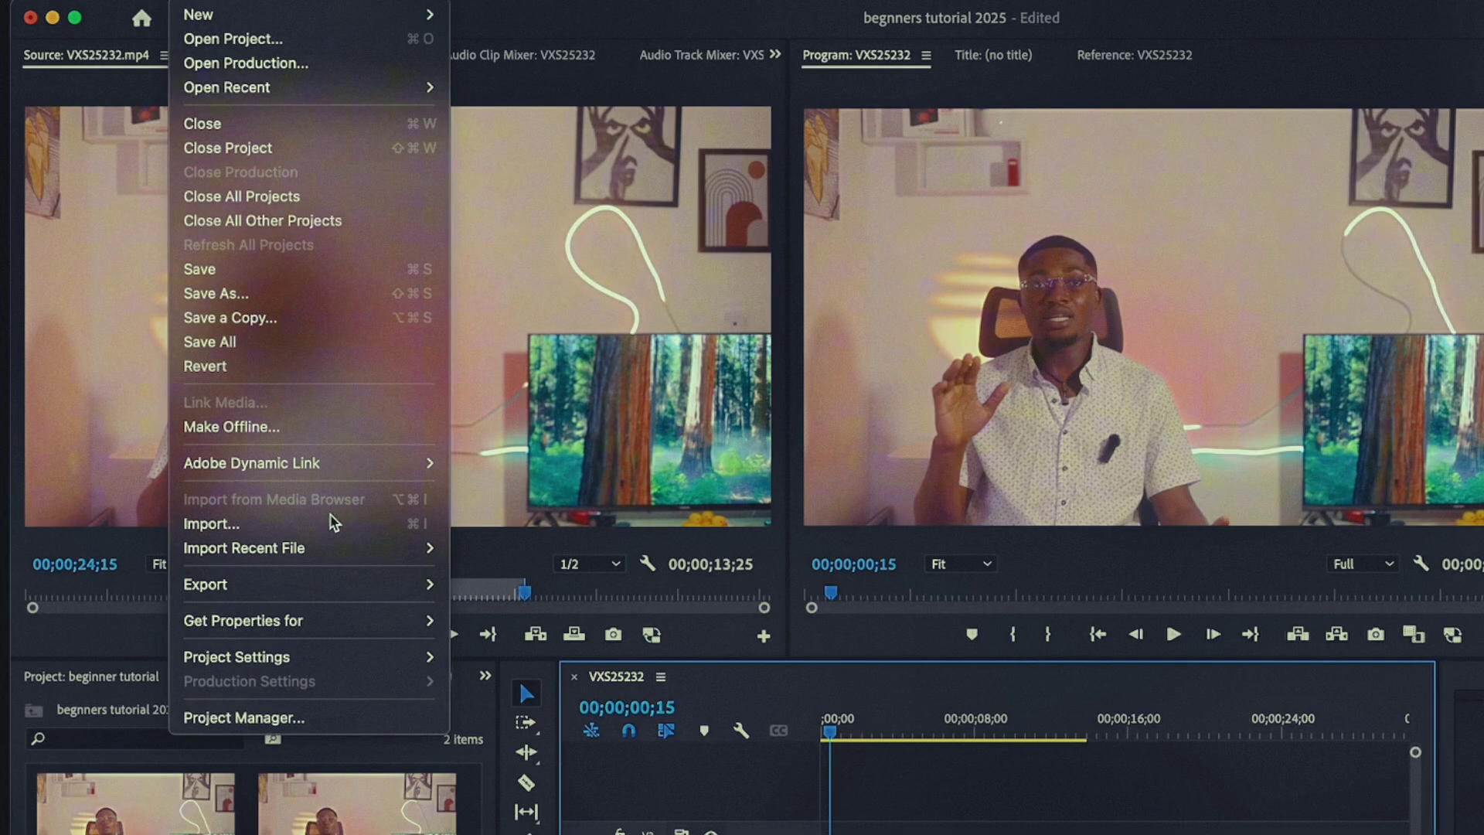
{"action": "mouse_move", "coordinate": [309, 591]}
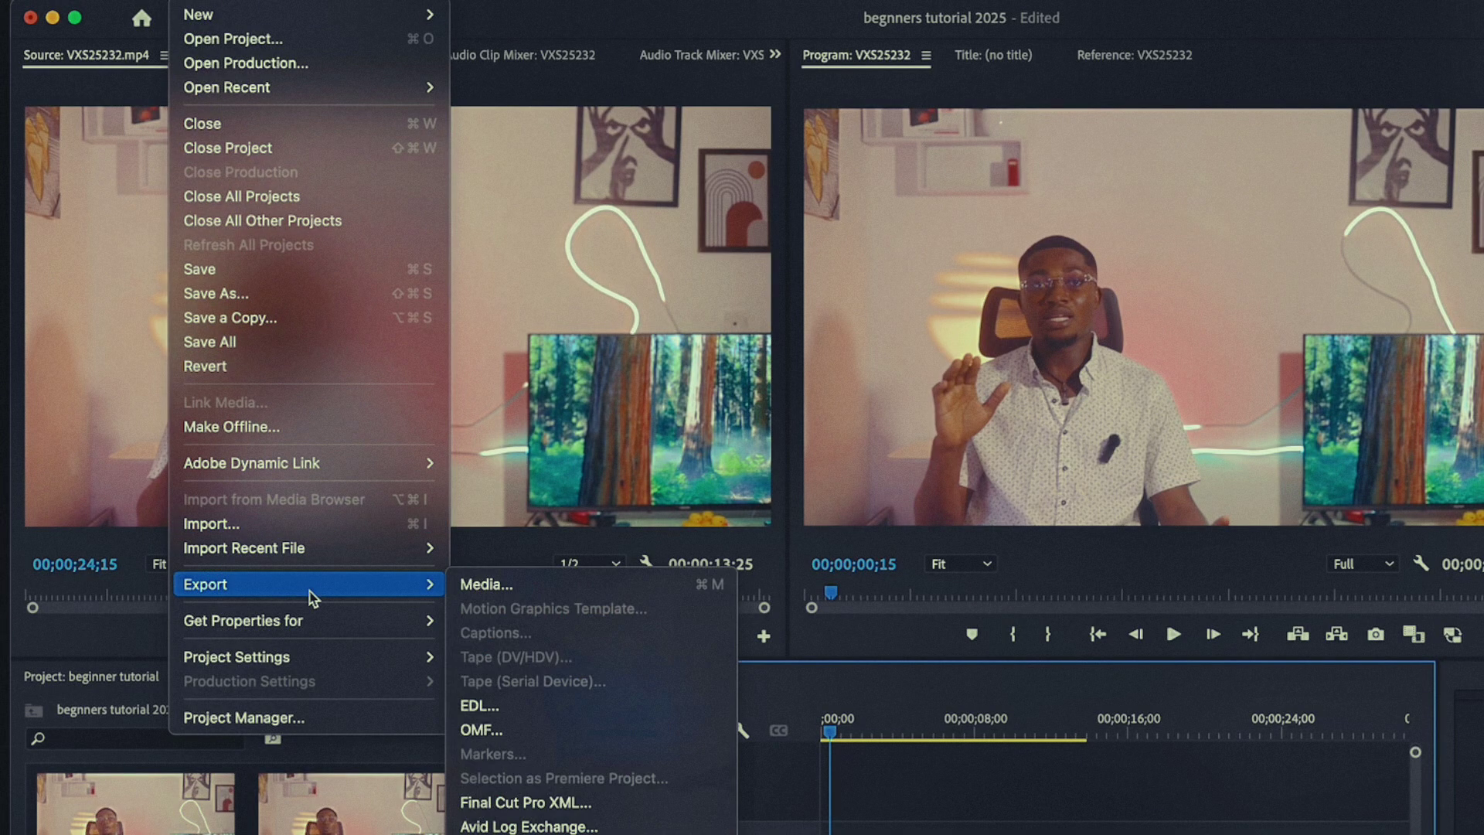
{"action": "left_click", "coordinate": [549, 590]}
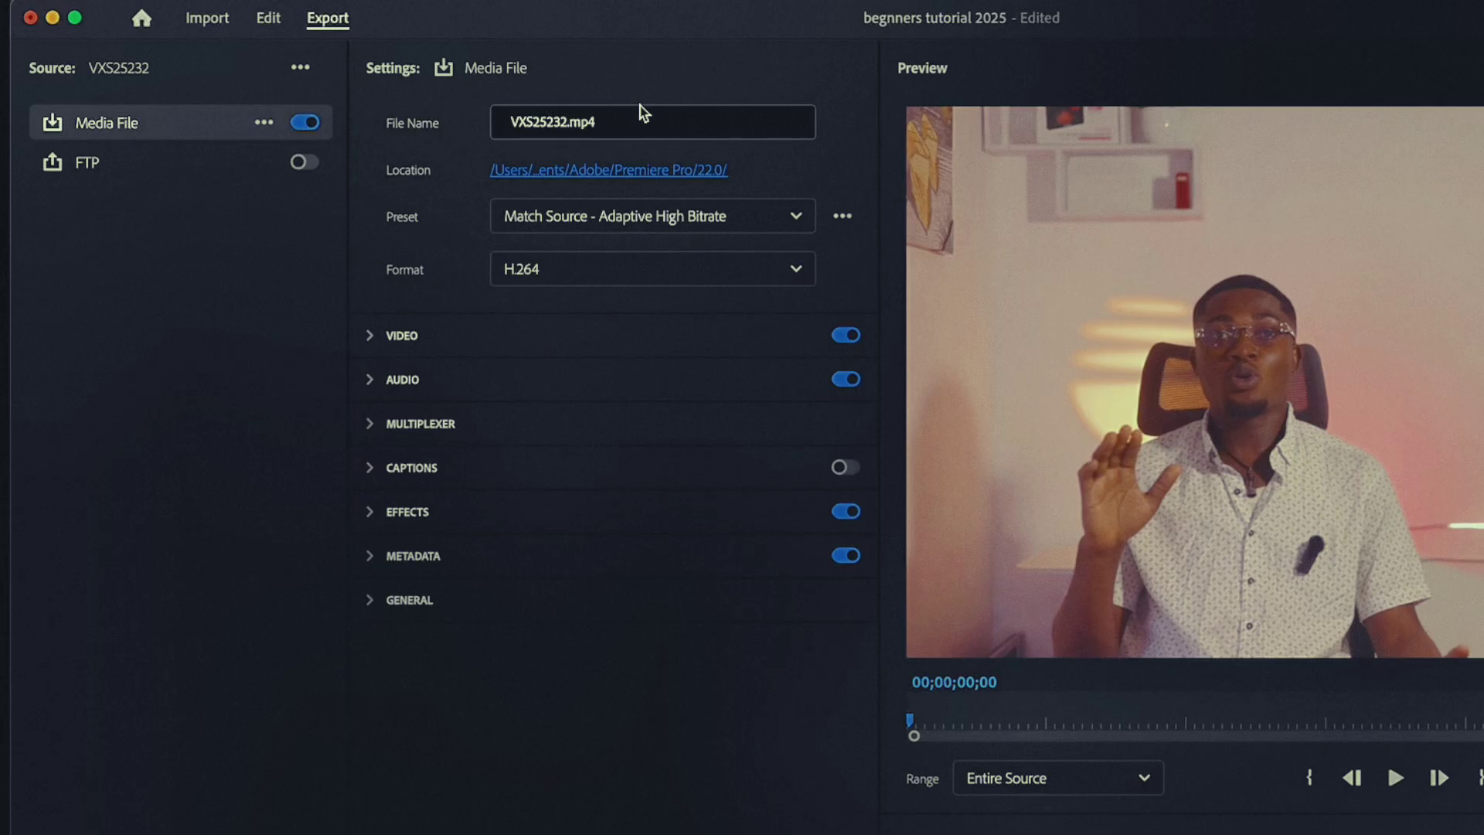
{"action": "left_click", "coordinate": [545, 126]}
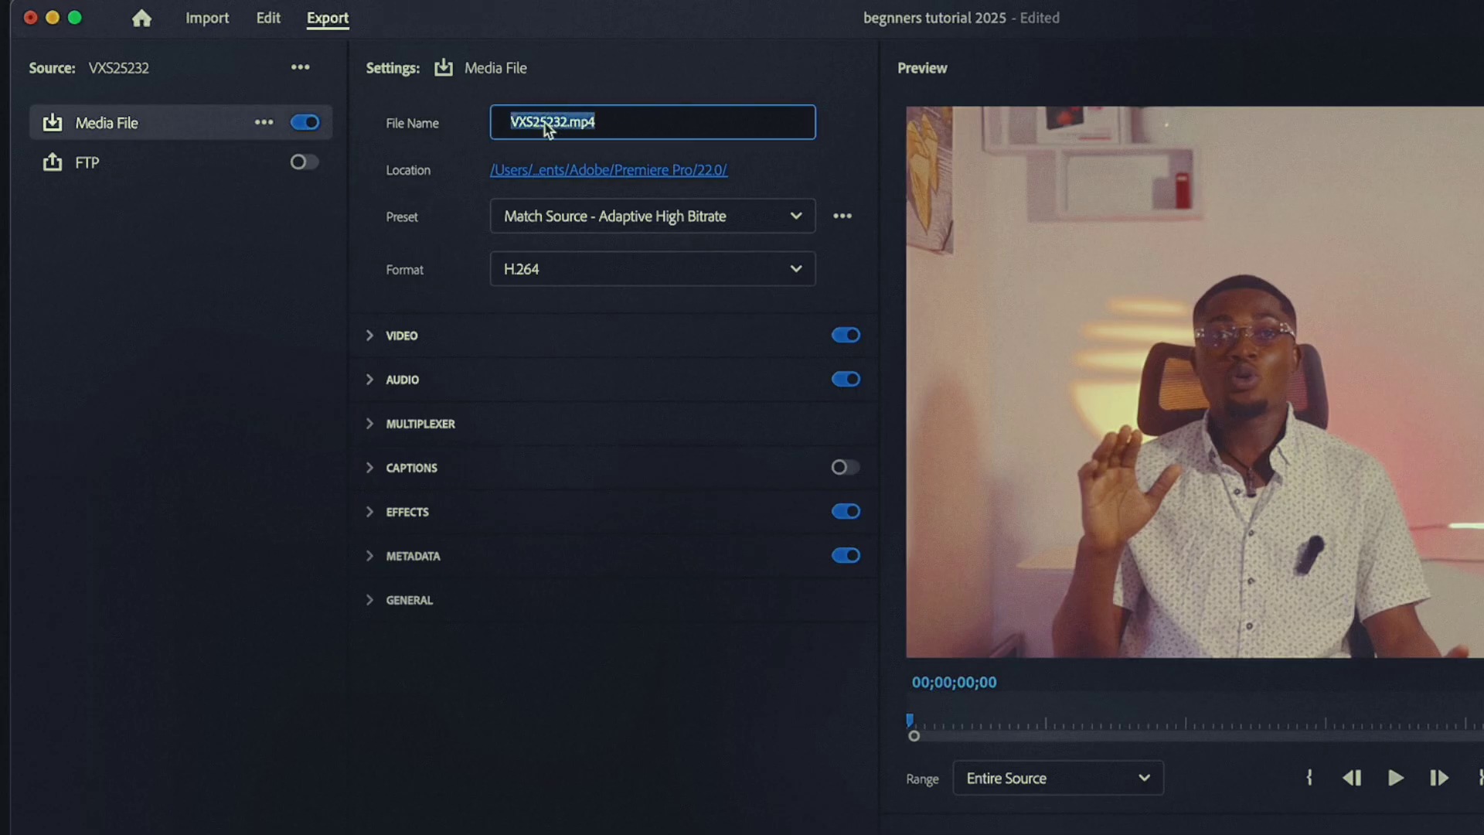
{"action": "type", "text": "gdsfdb"}
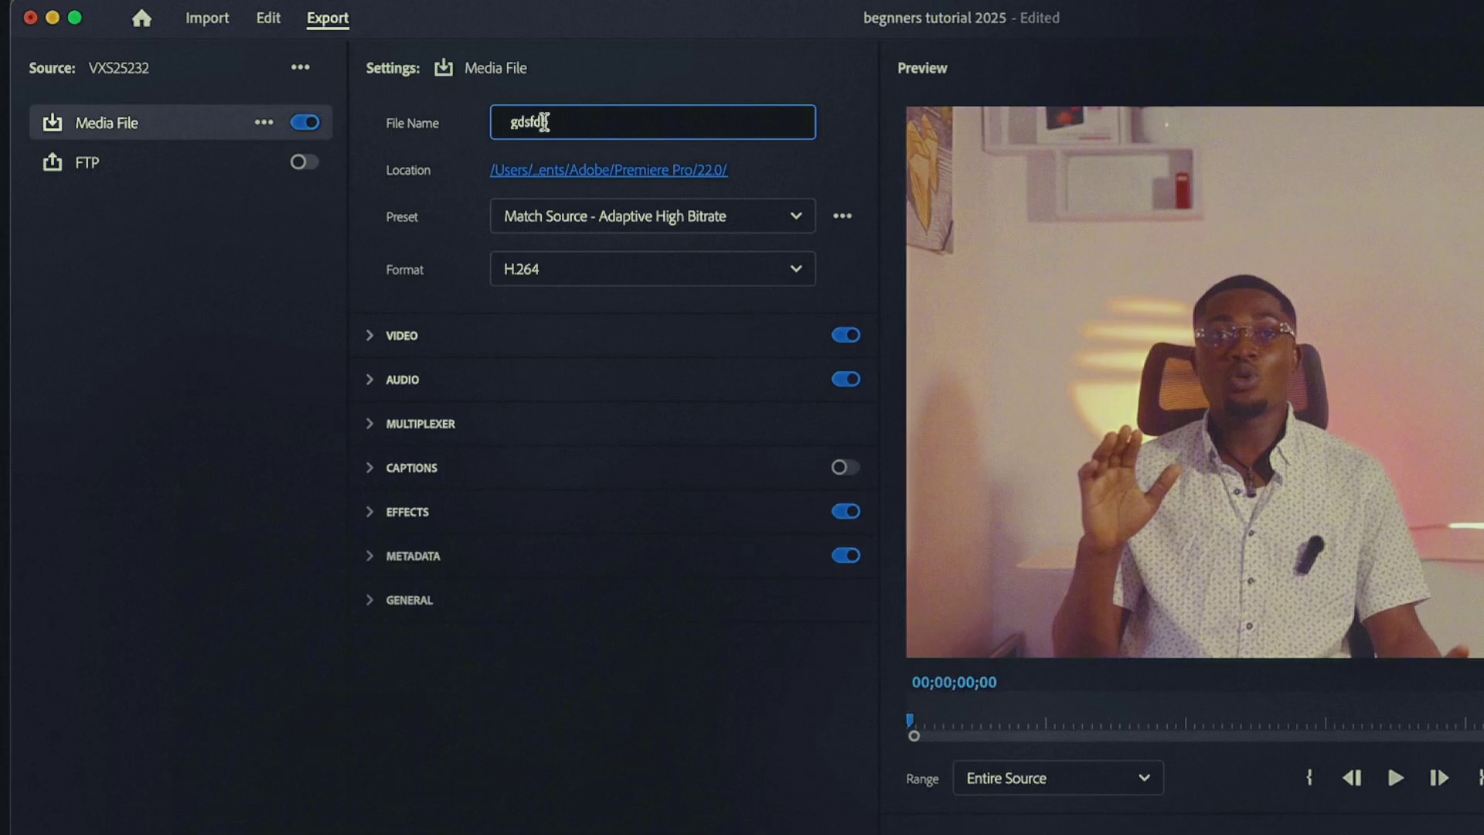
- Review the save location, the available presets and the list of formats for the export
{"action": "left_click", "coordinate": [573, 170]}
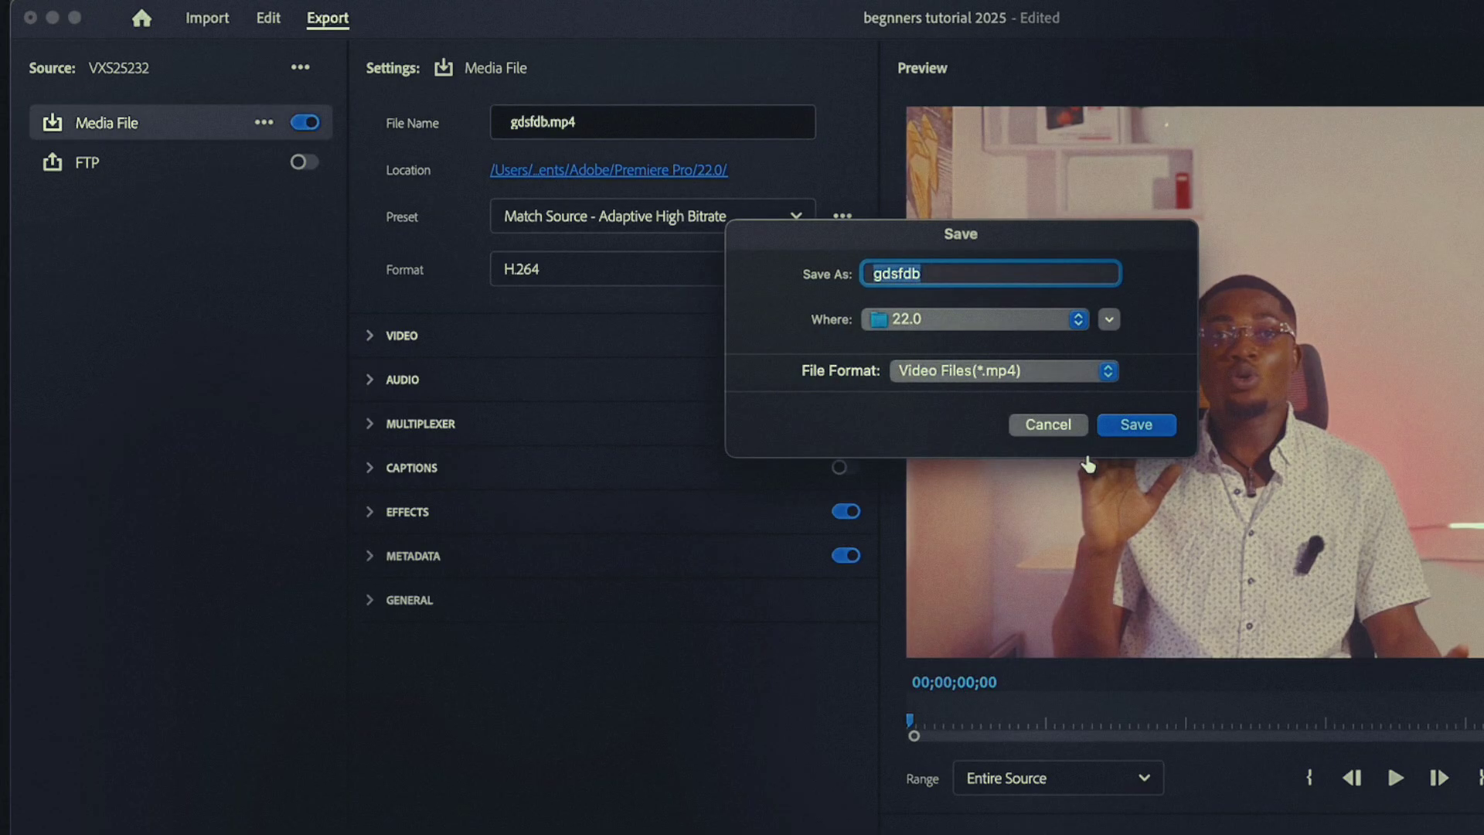
{"action": "left_click", "coordinate": [1048, 425]}
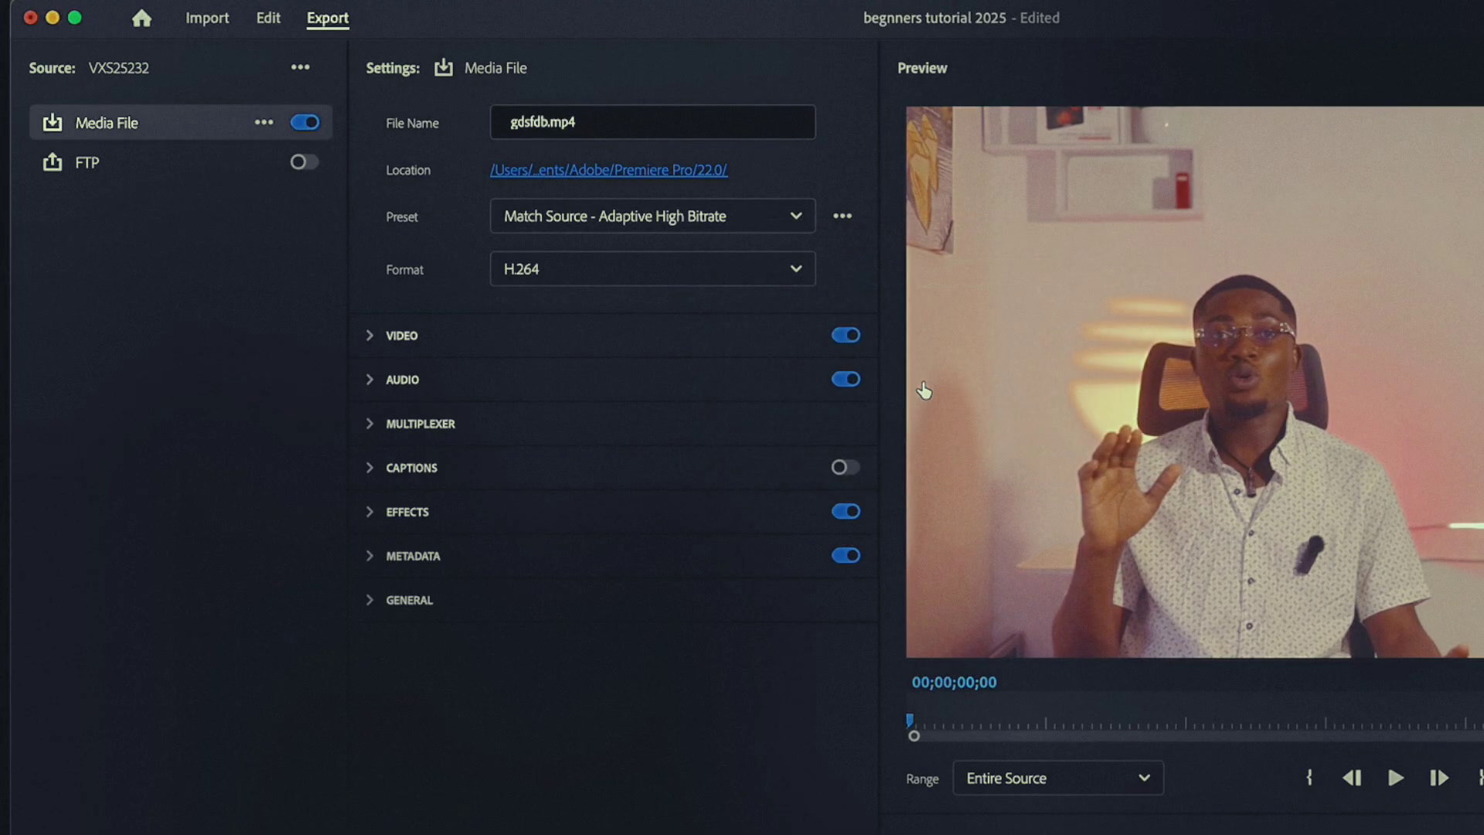
{"action": "left_click", "coordinate": [742, 223]}
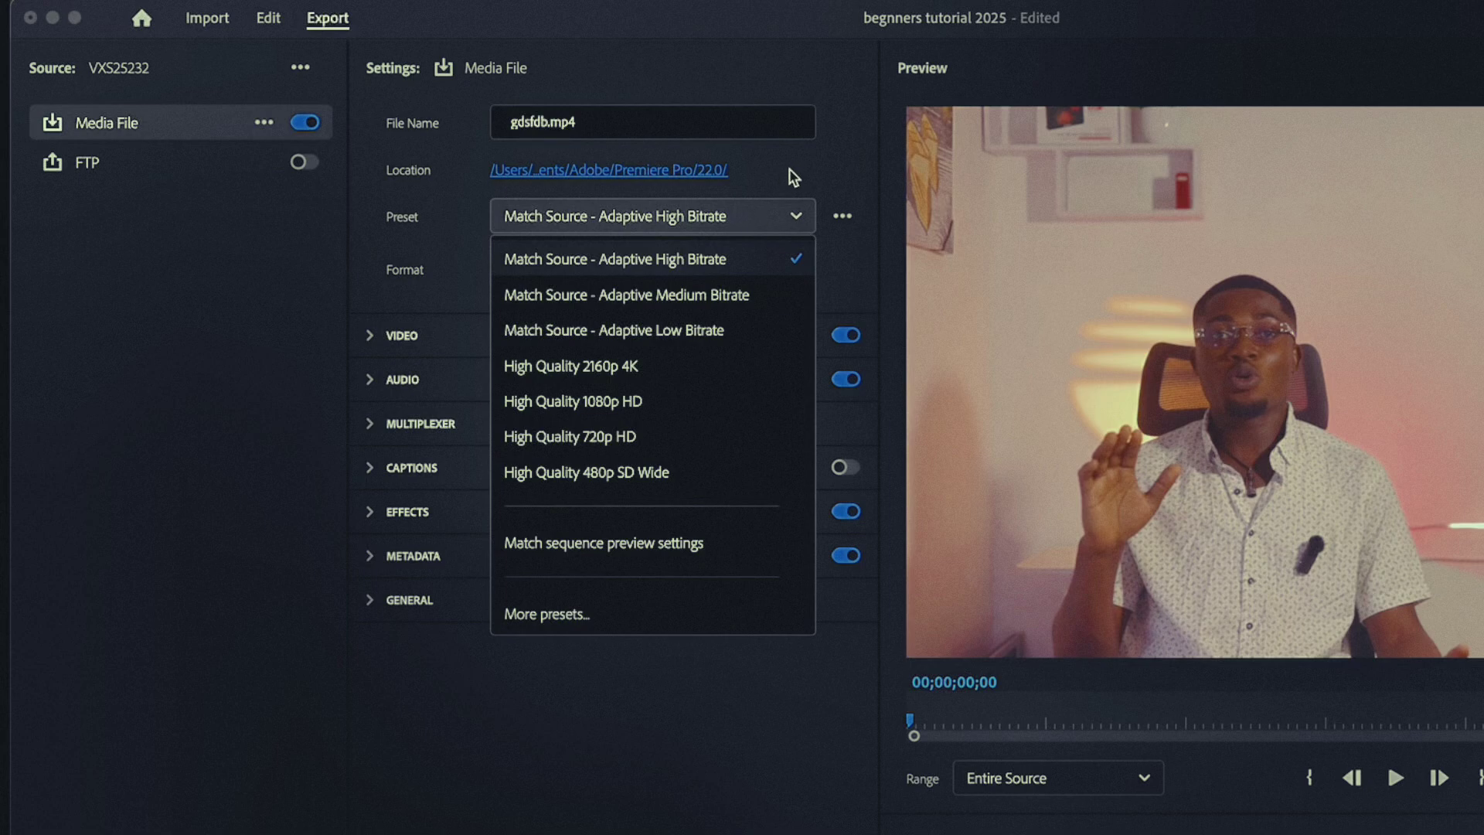
{"action": "left_click", "coordinate": [715, 224]}
{"action": "left_click", "coordinate": [705, 225]}
{"action": "left_click", "coordinate": [829, 157]}
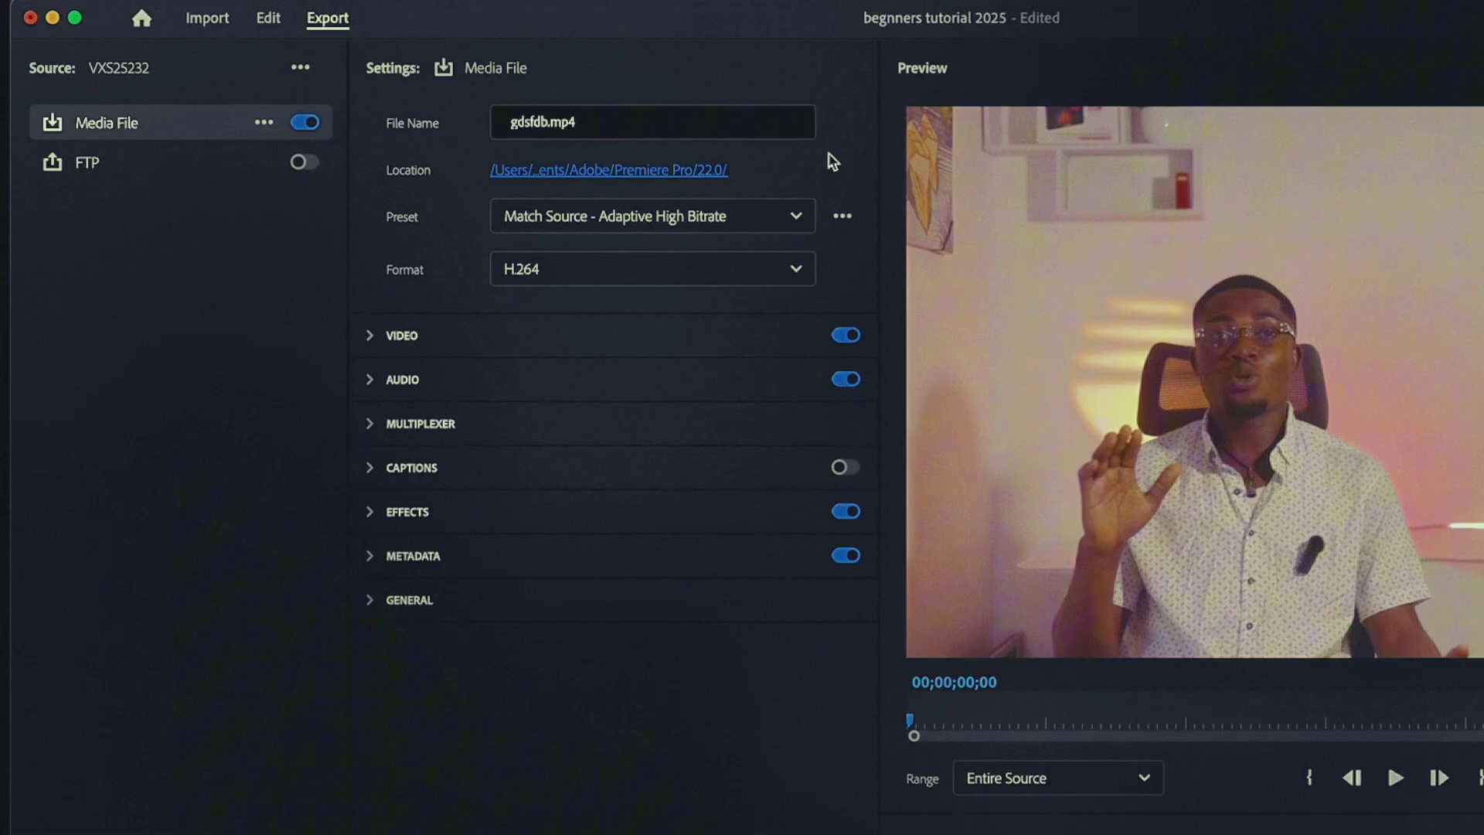
{"action": "left_click", "coordinate": [628, 281]}
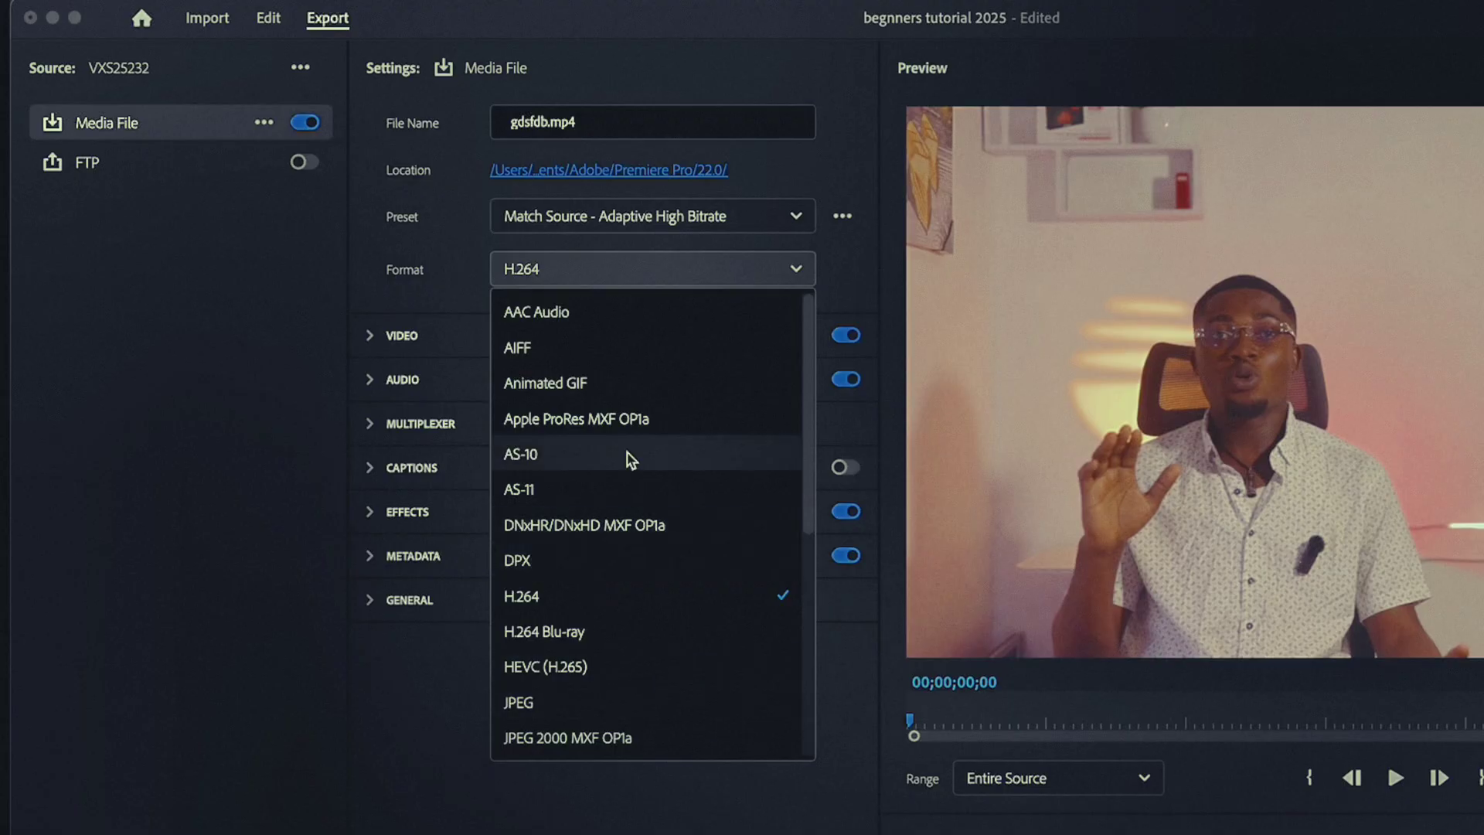
{"action": "left_click", "coordinate": [659, 272]}
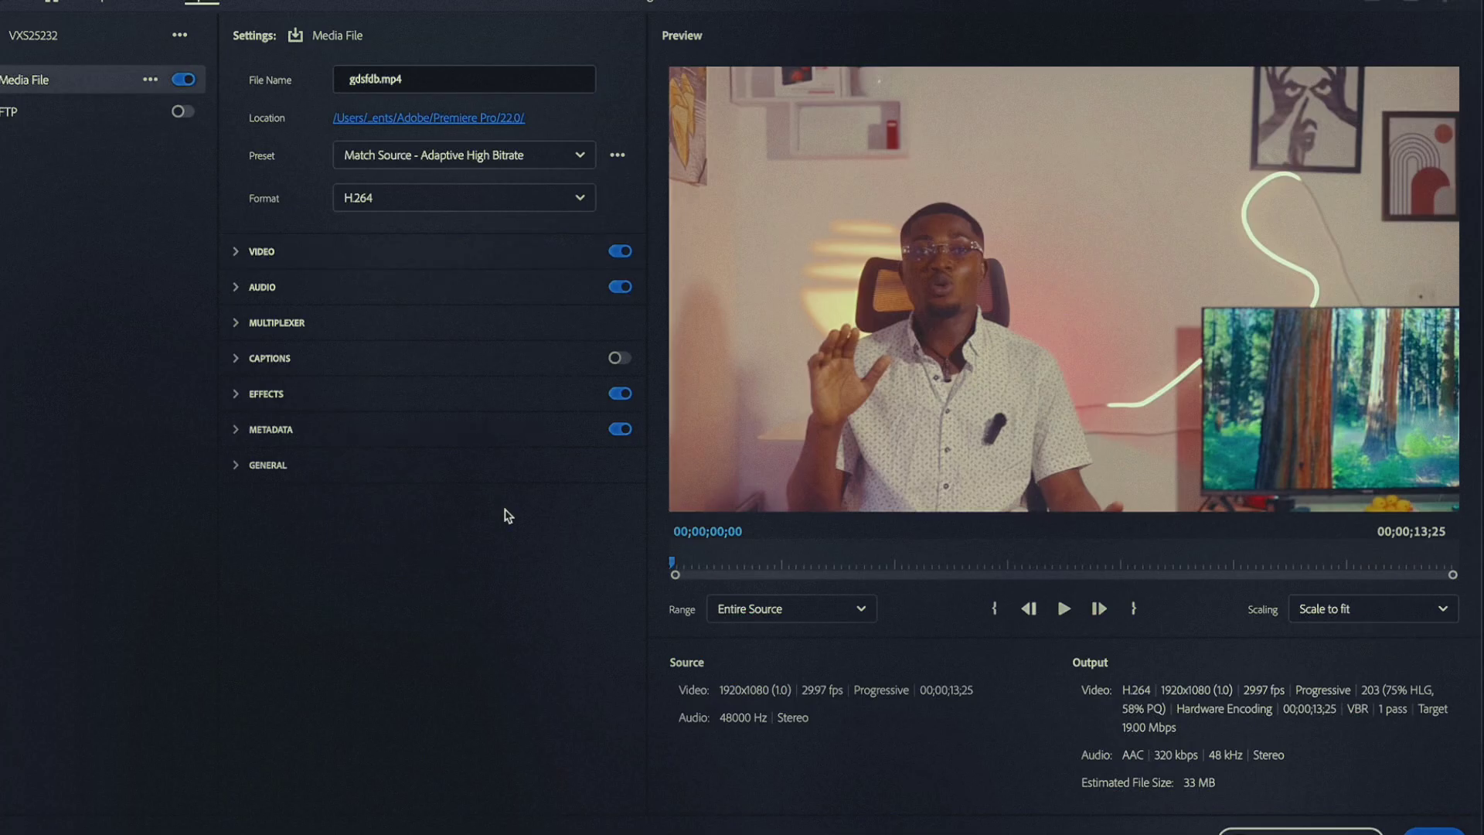